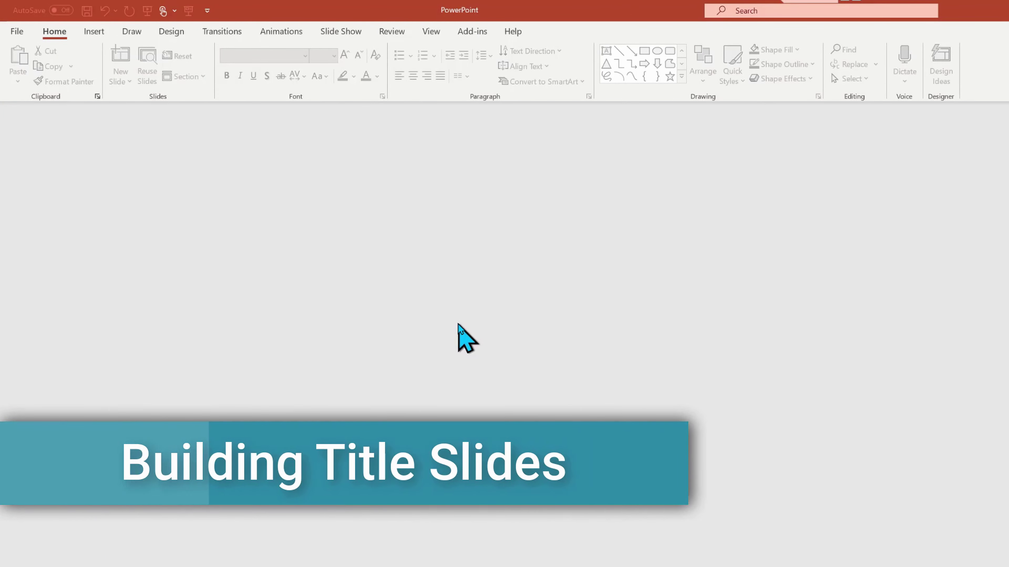
Create a blank presentation titled 'My Big Idea' with subtitle 'Reformulating the Tango Workflow'.
click(16, 32)
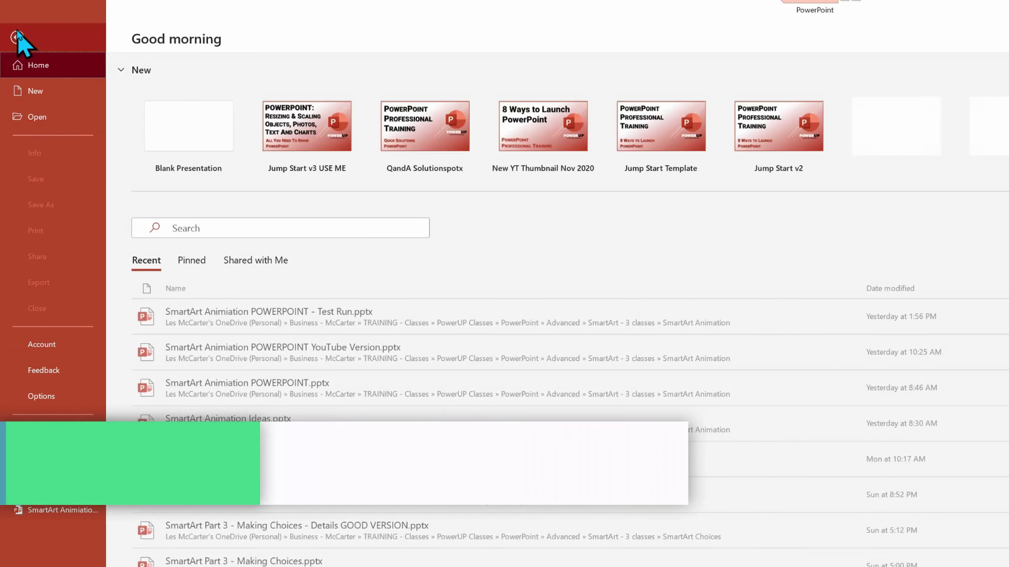
click(214, 132)
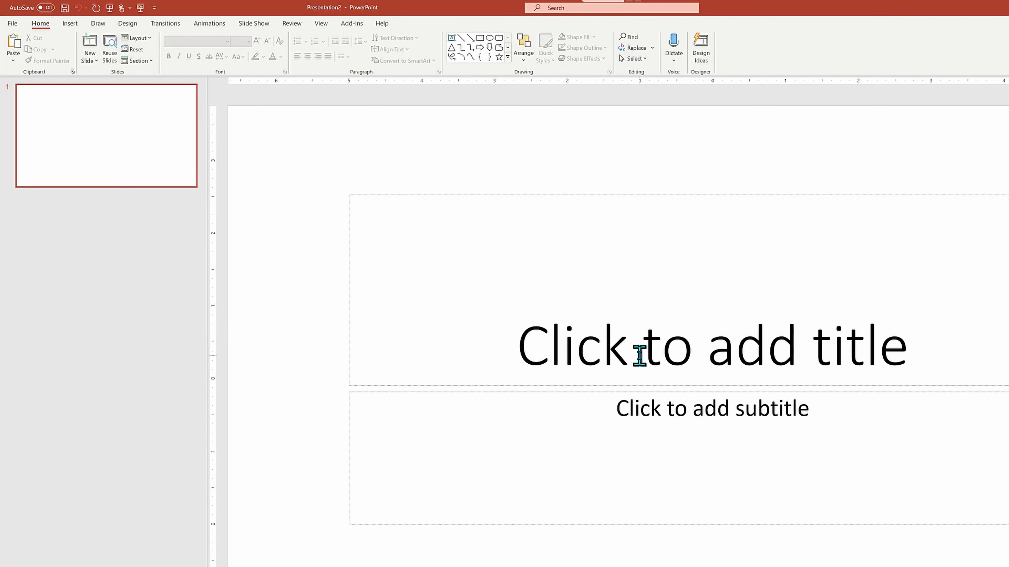
click(640, 356)
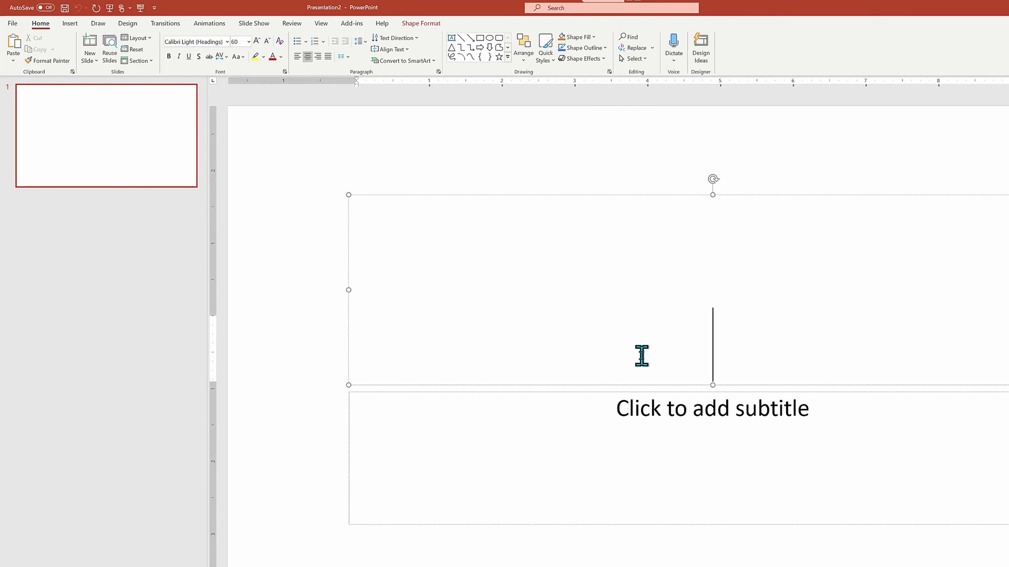
text(My )
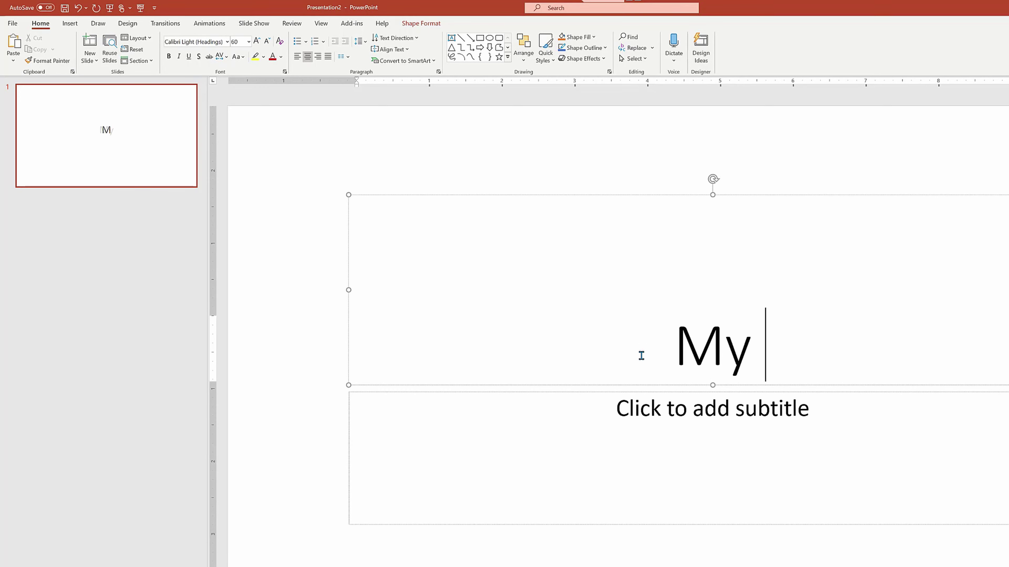
text(Big Id)
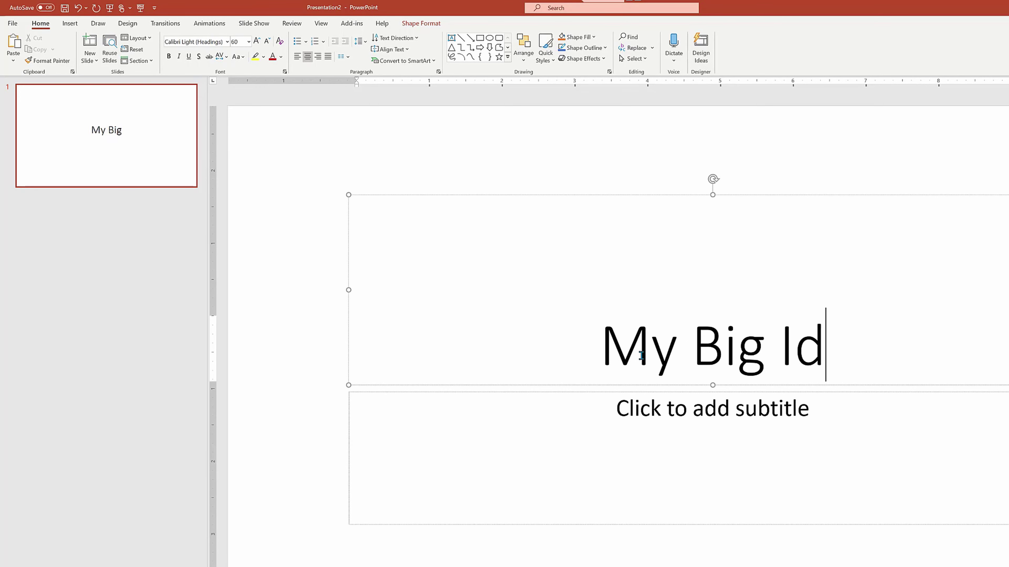
text(ea)
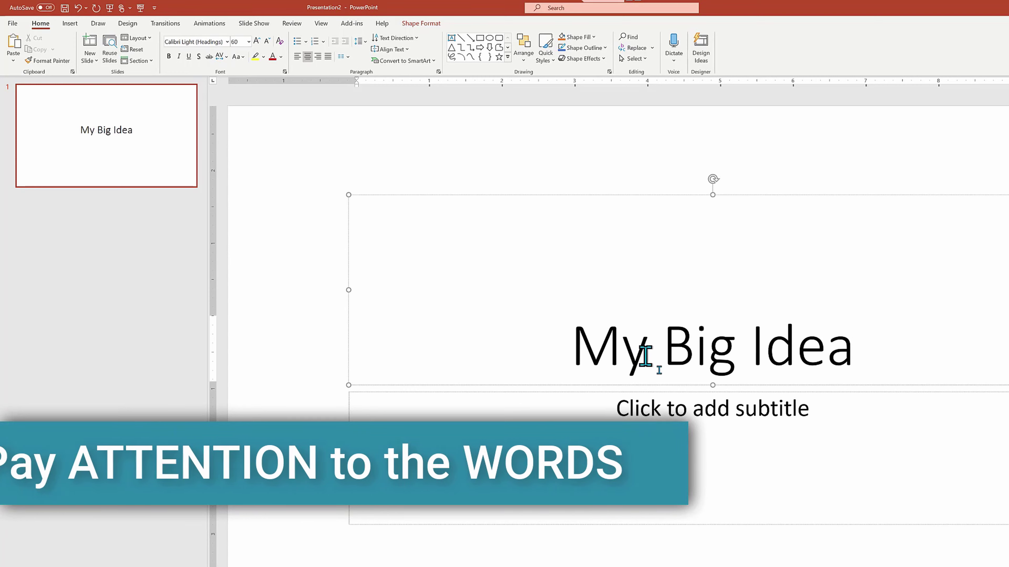
key(ctrl+Return)
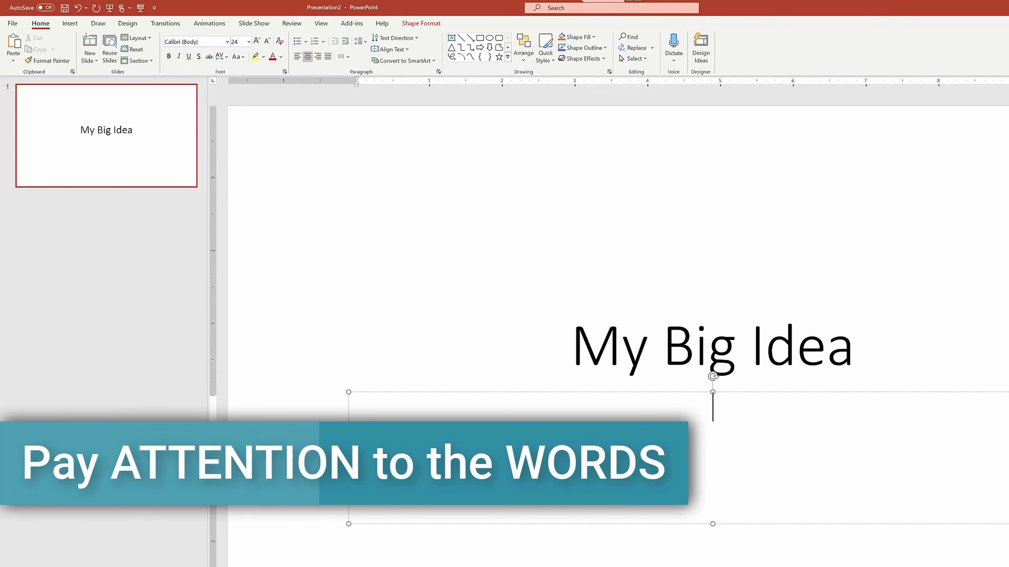
text(R)
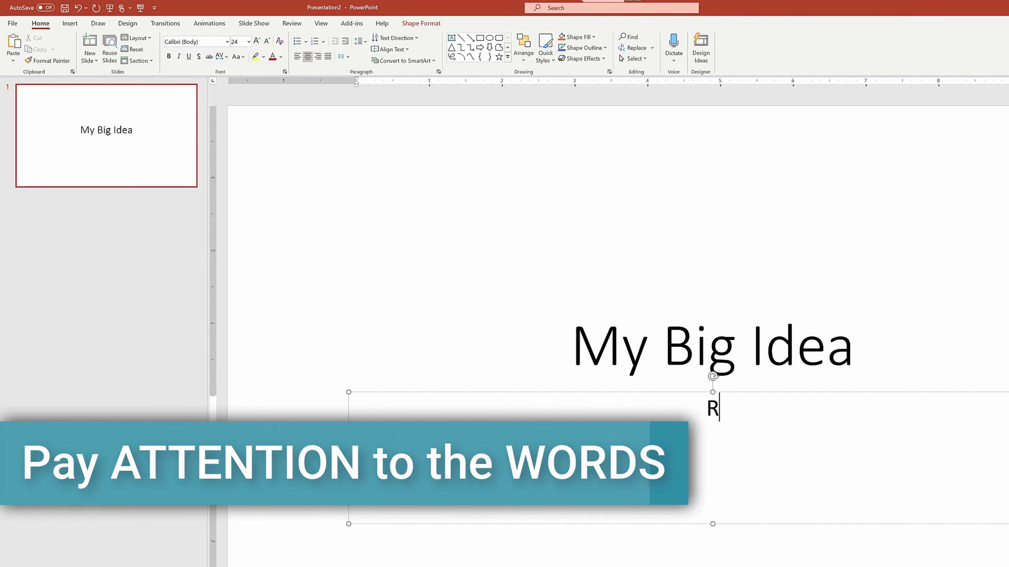
text(ef)
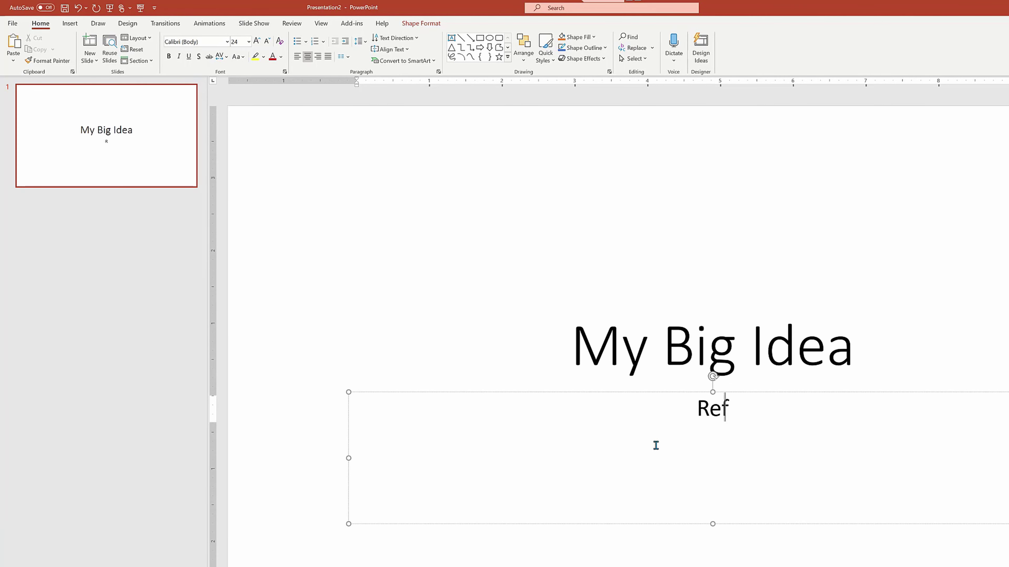
text(or)
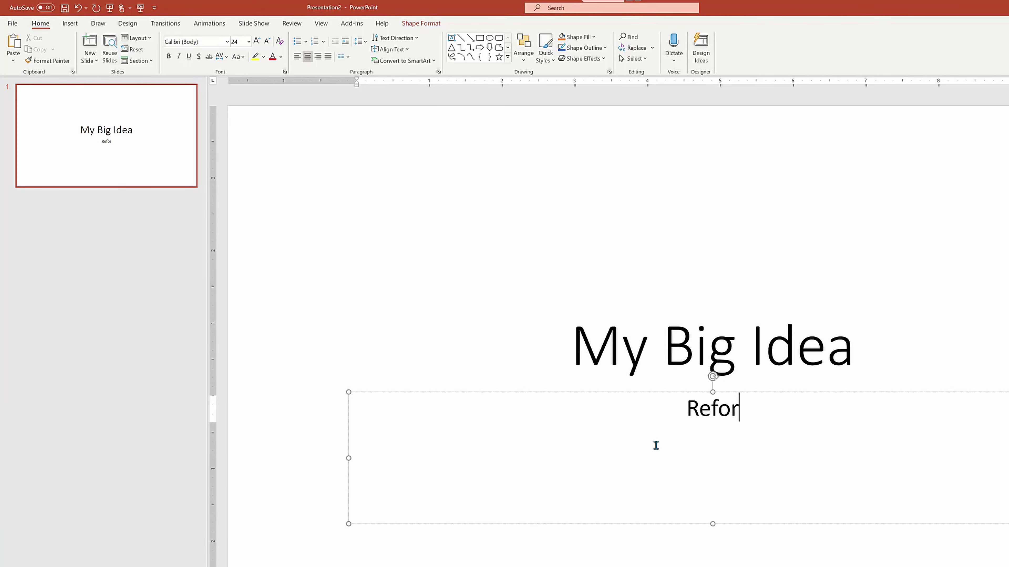
text(mulating)
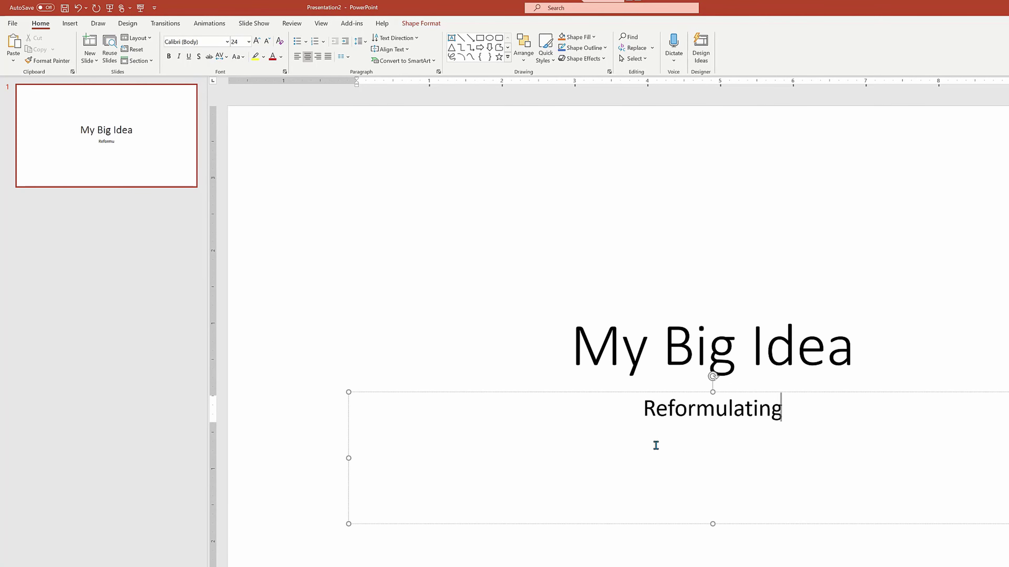
text( the)
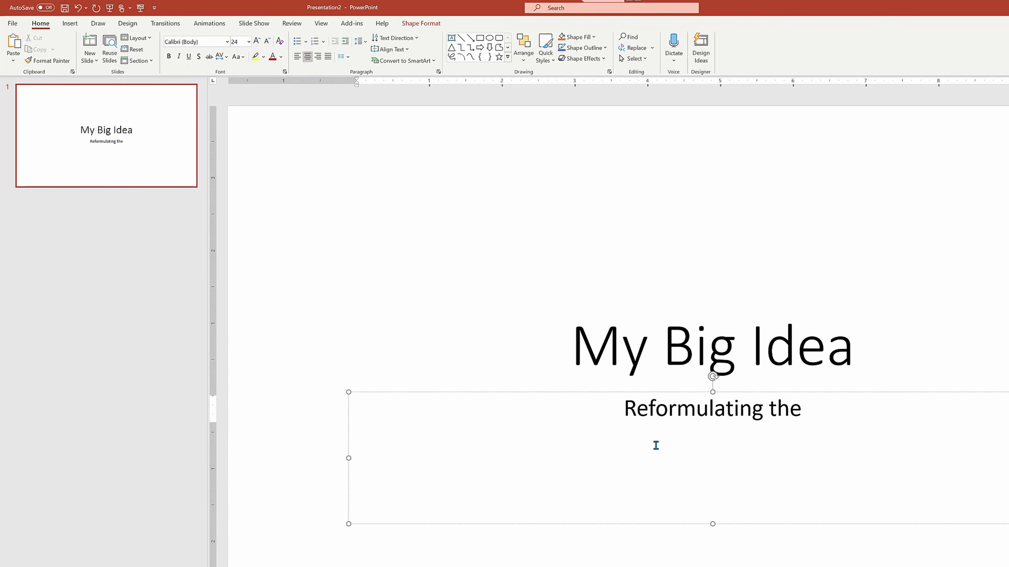
text( Tango )
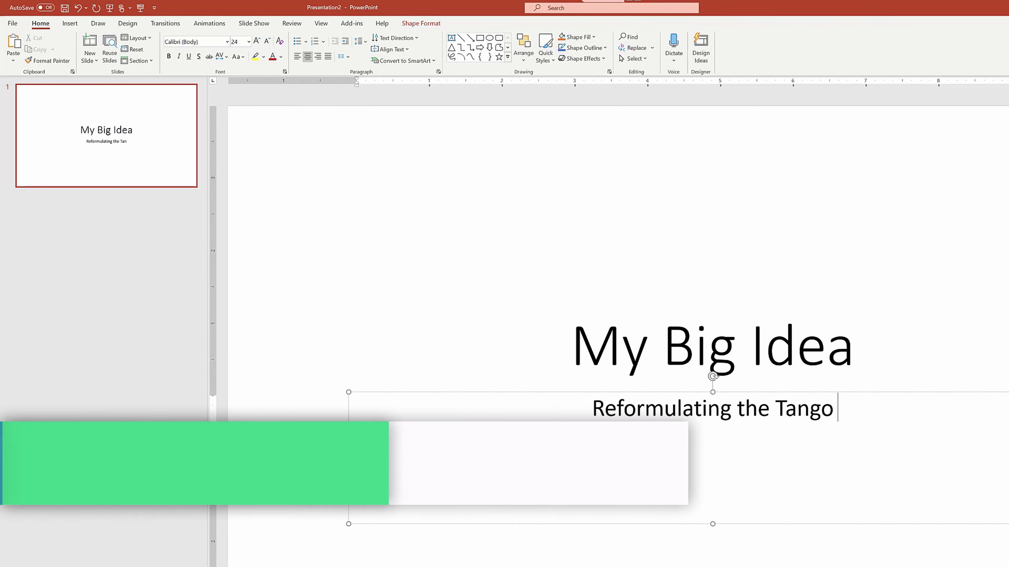
text(W)
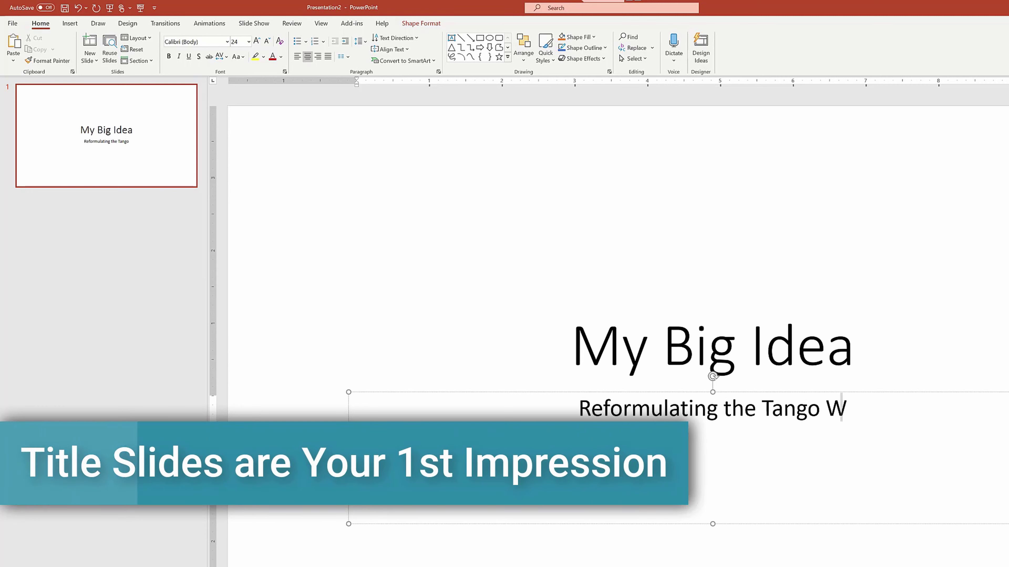
text(orkfl)
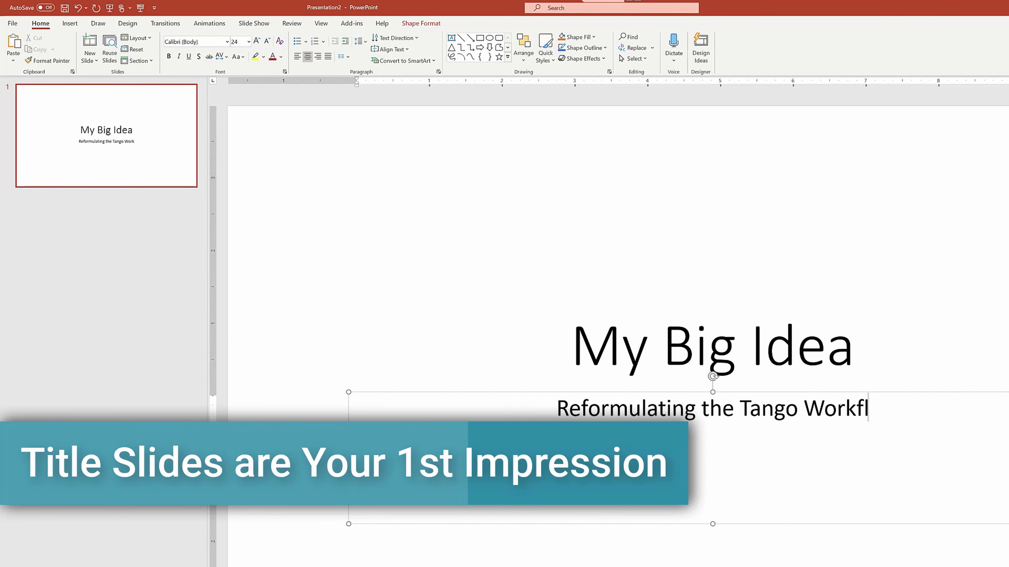
text(ow)
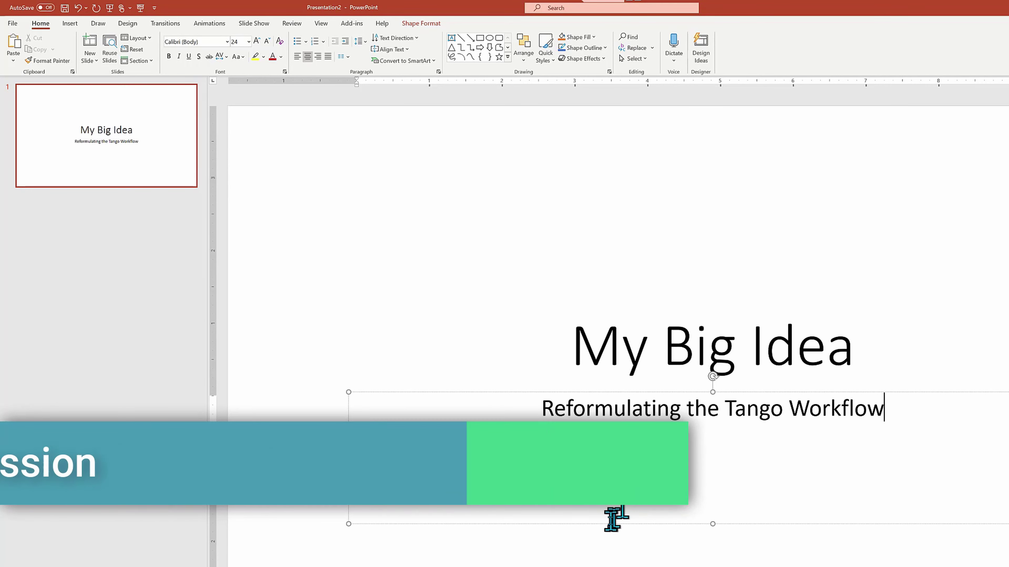
click(607, 563)
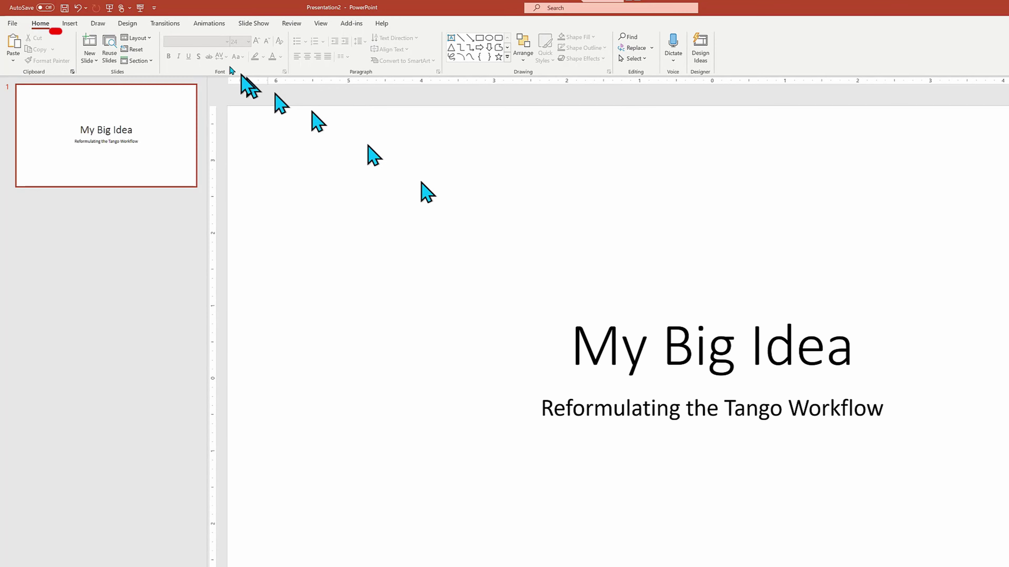
Apply the first purple light-bulb Design Ideas suggestion and start the slide show.
click(128, 23)
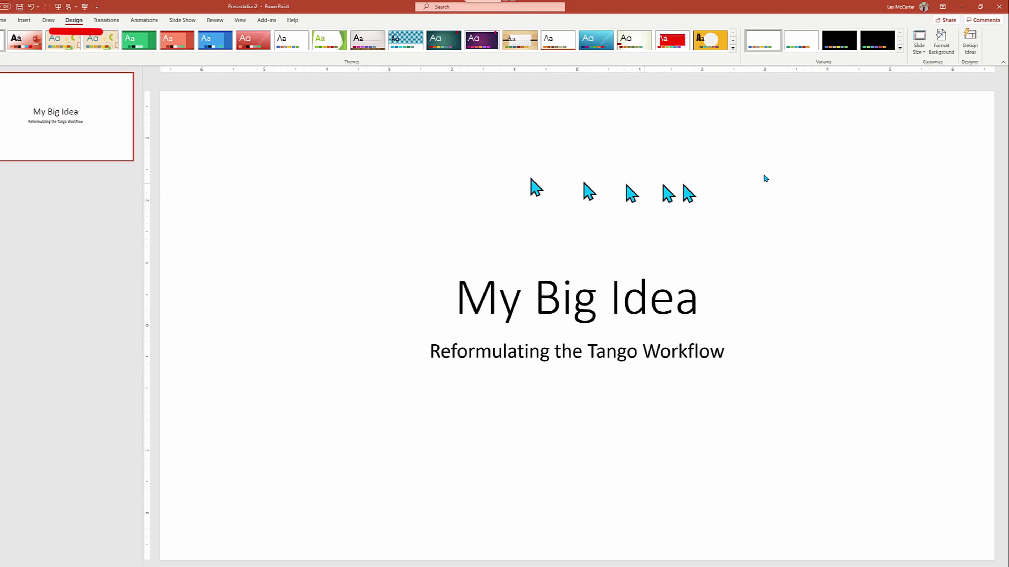
click(971, 40)
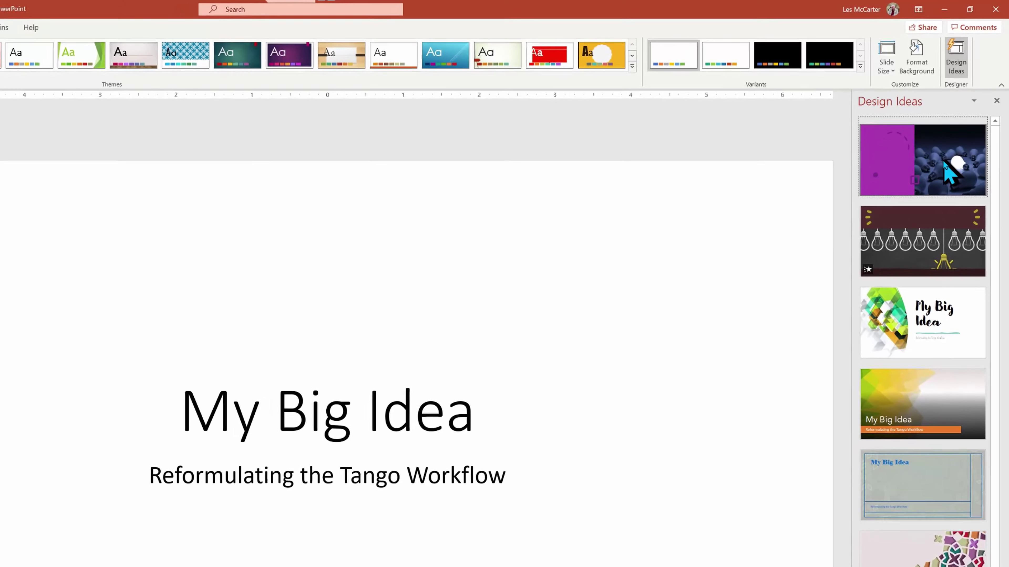
click(949, 173)
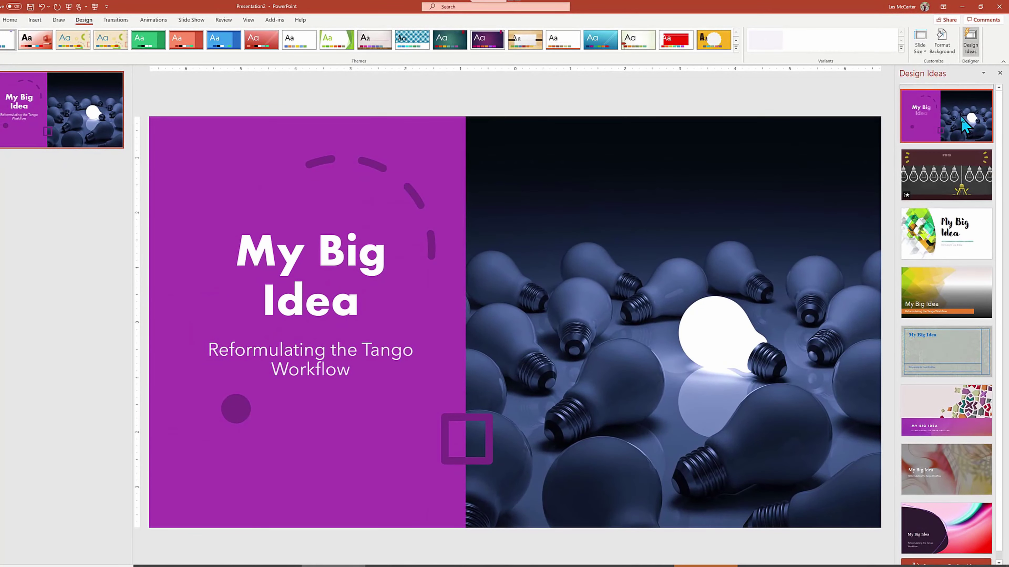
click(95, 6)
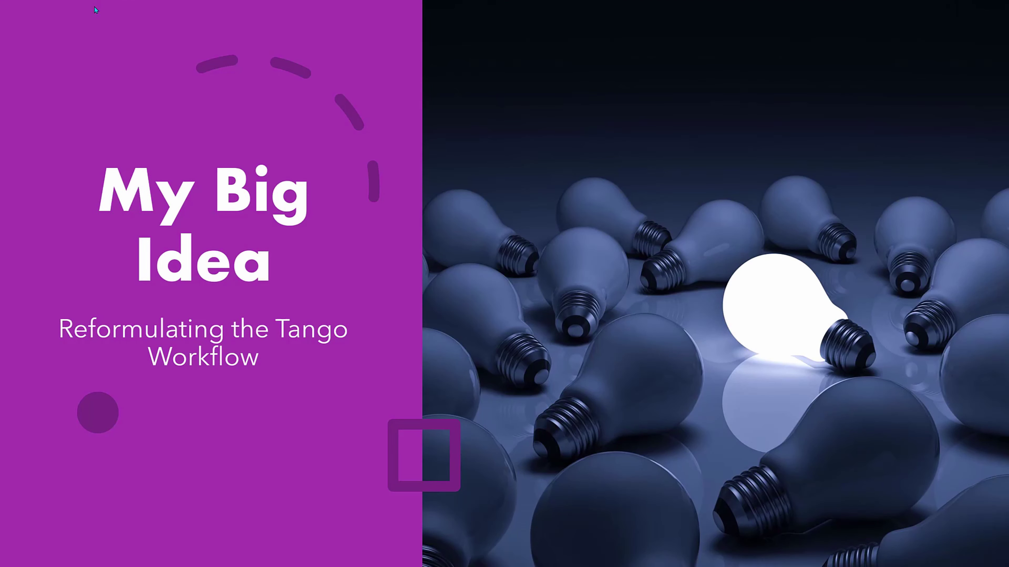
End the slide show and place the cursor back in the light-bulb slide's title.
key(Escape)
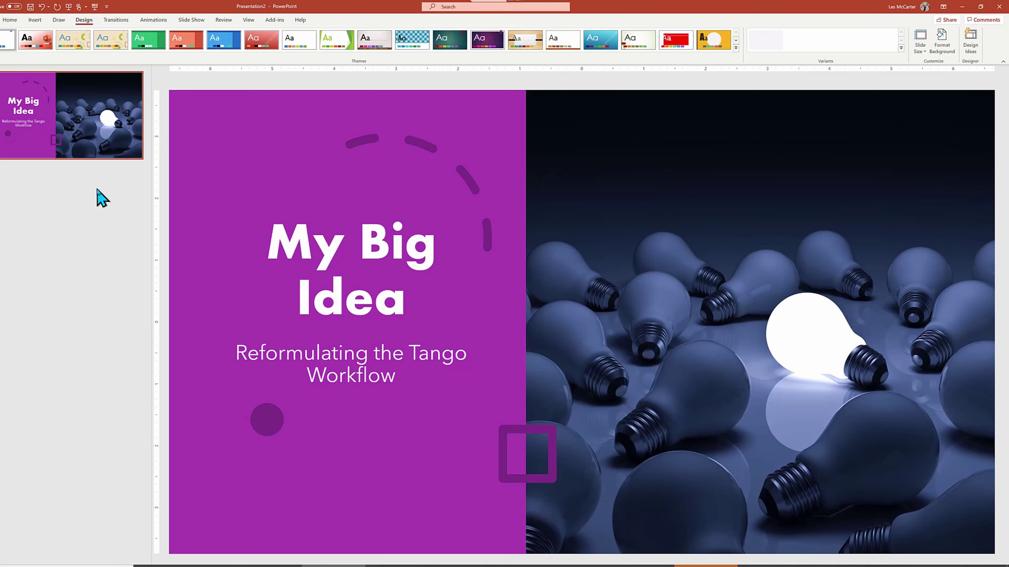
click(98, 189)
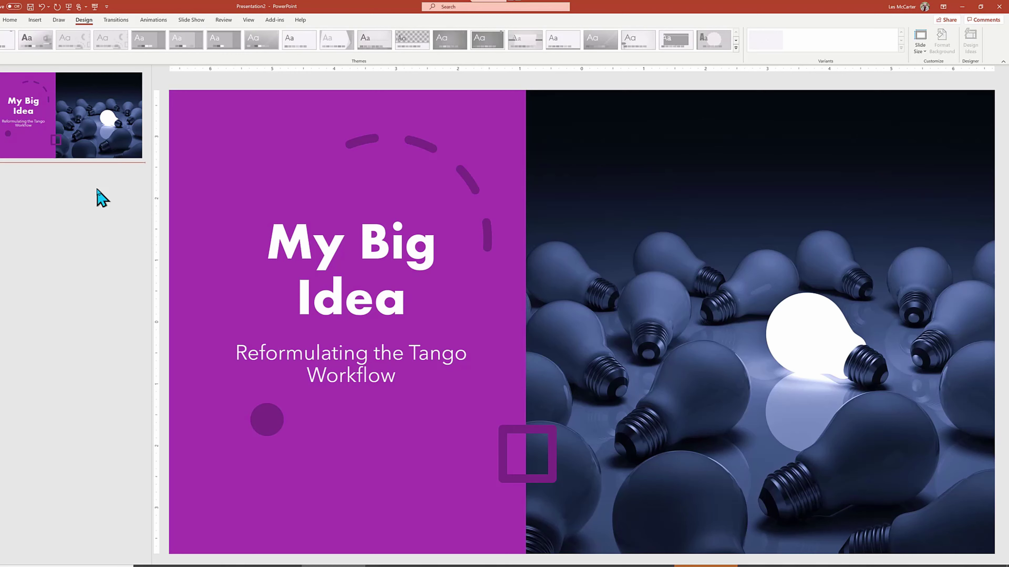
click(10, 21)
click(84, 19)
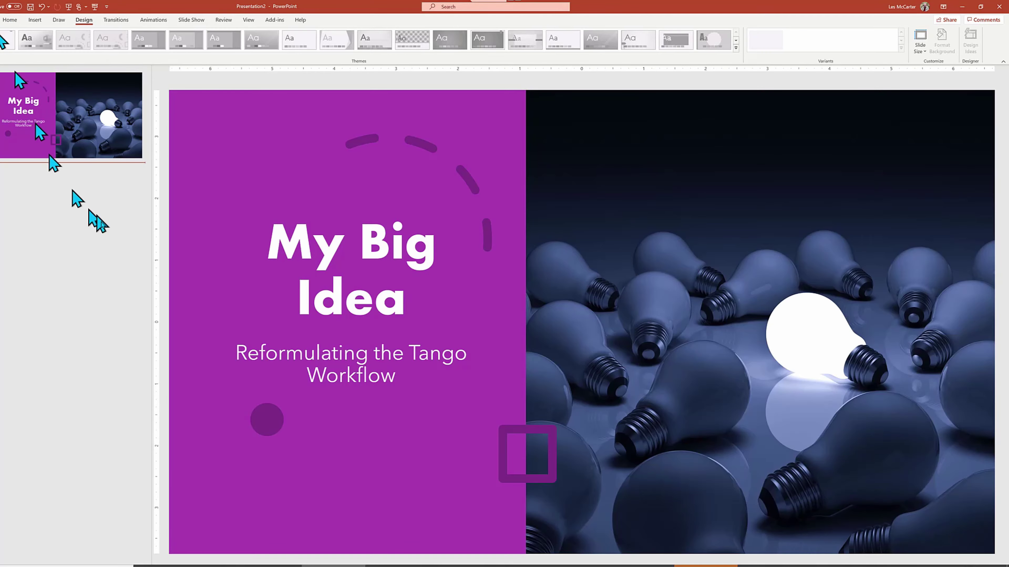
click(319, 233)
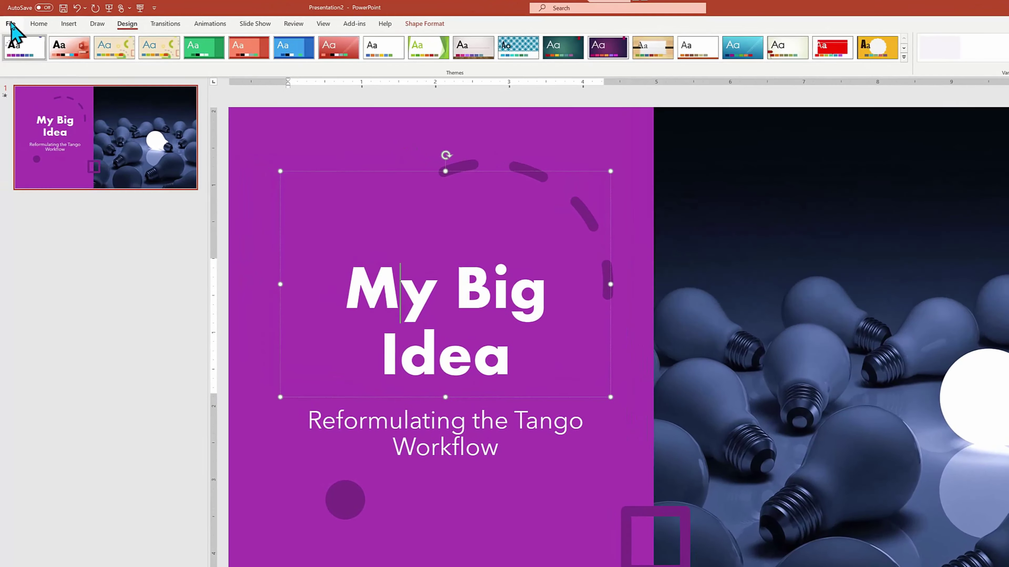
In another blank presentation, enter title 'Reformulating the Tango Workflow' and subtitle 'My Big Idea'.
click(3, 19)
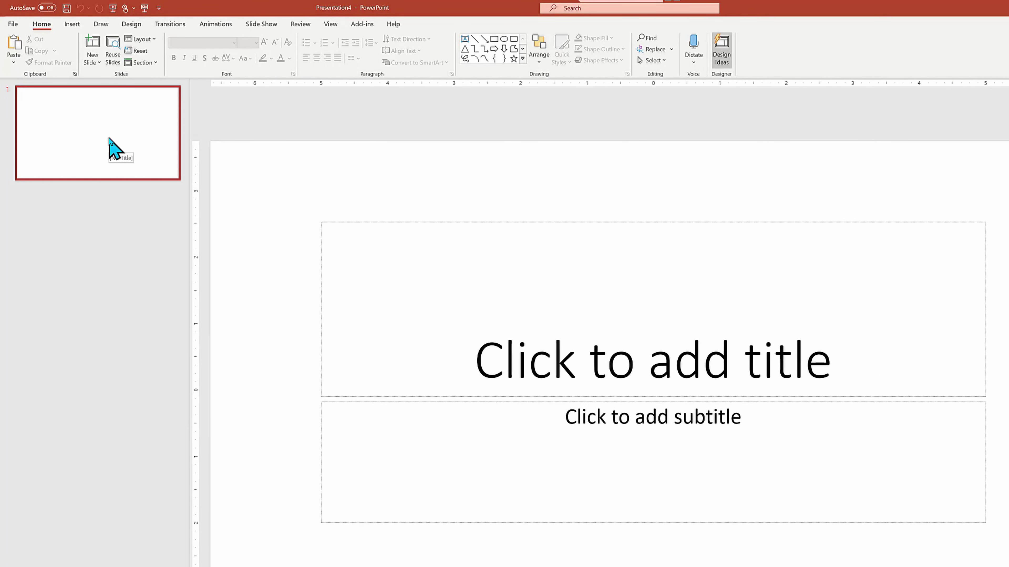
click(618, 359)
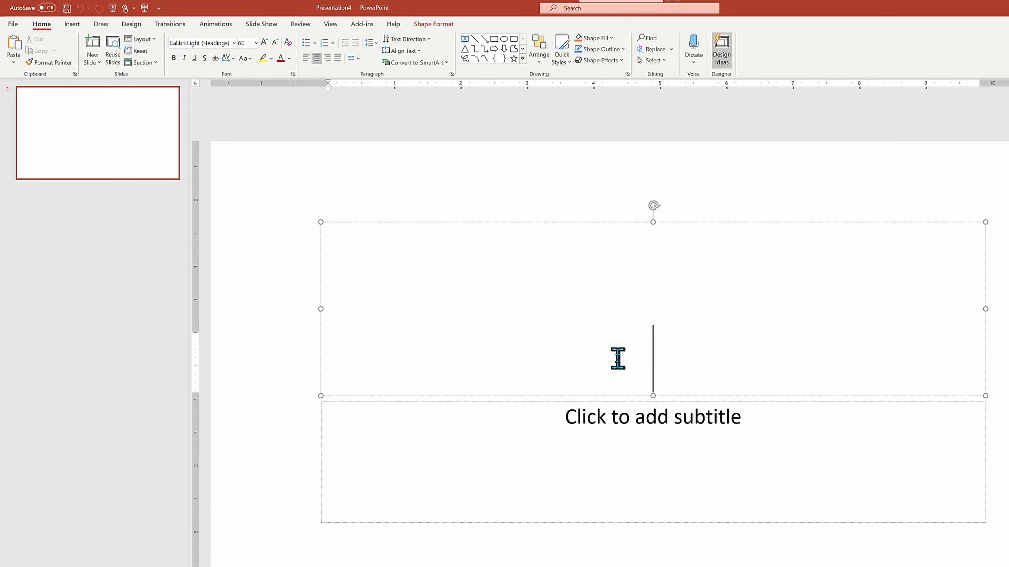
text(Refo)
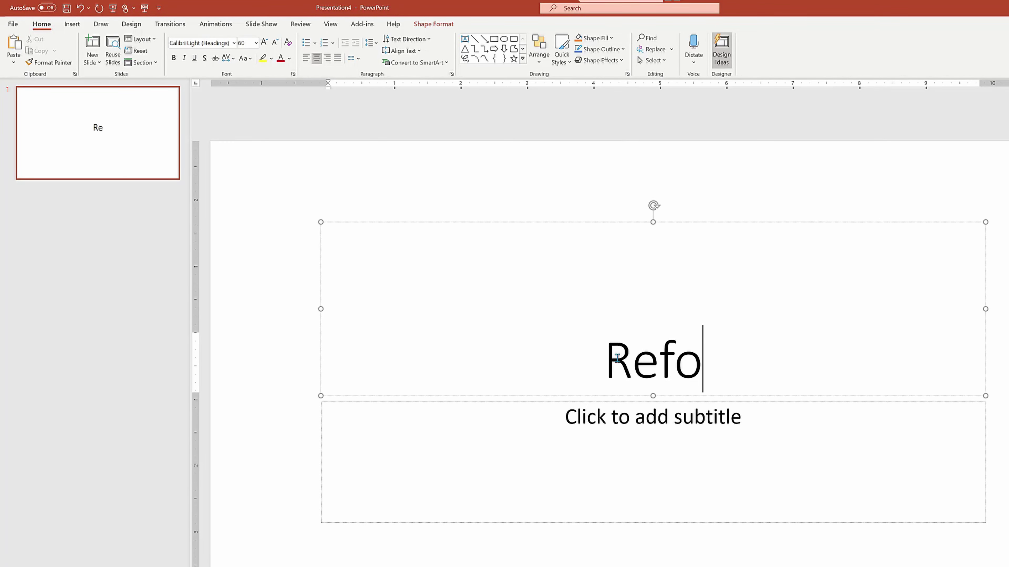
text(rmulating the Tan)
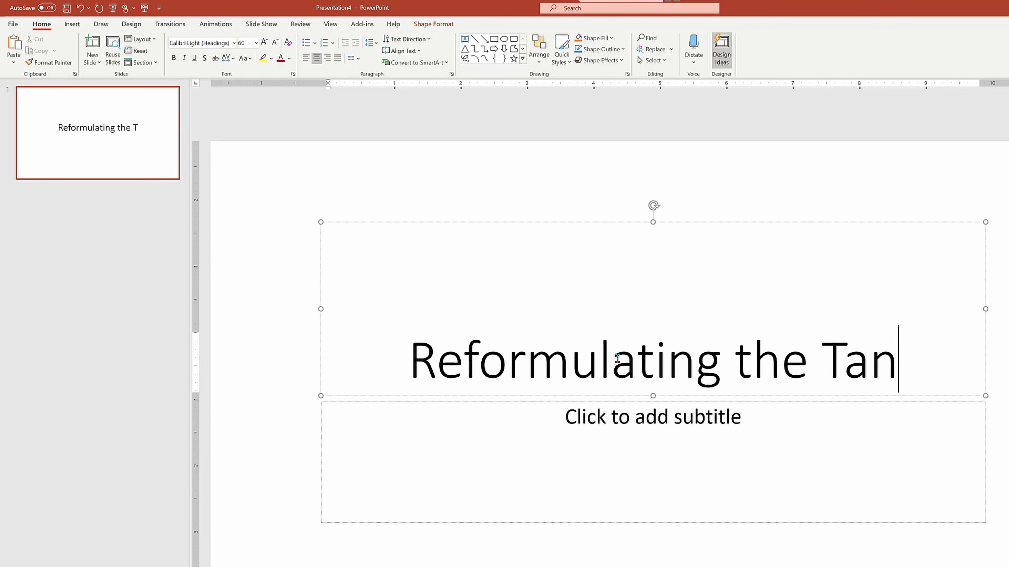
text(go WOrkflow)
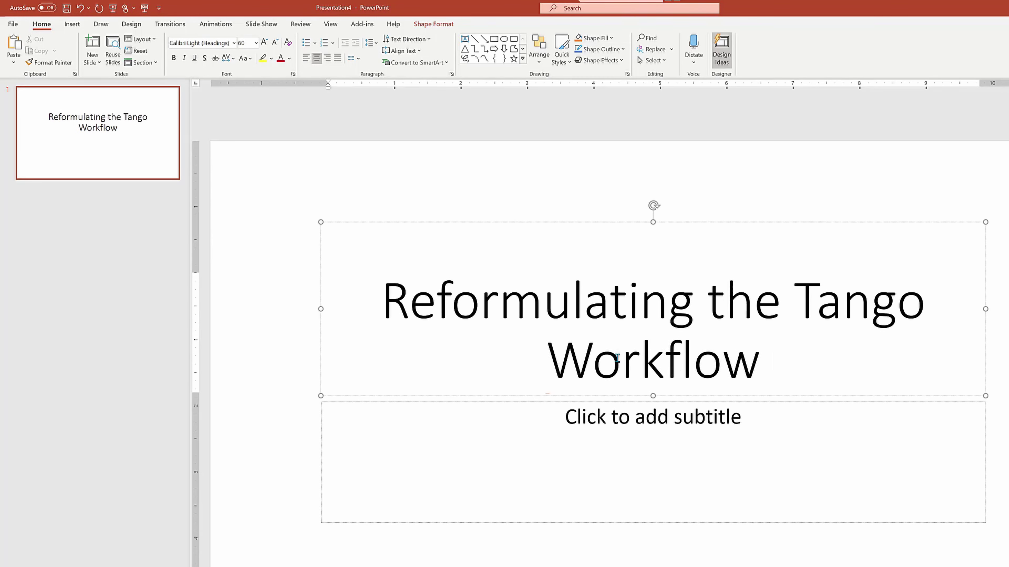
click(634, 440)
text(Big)
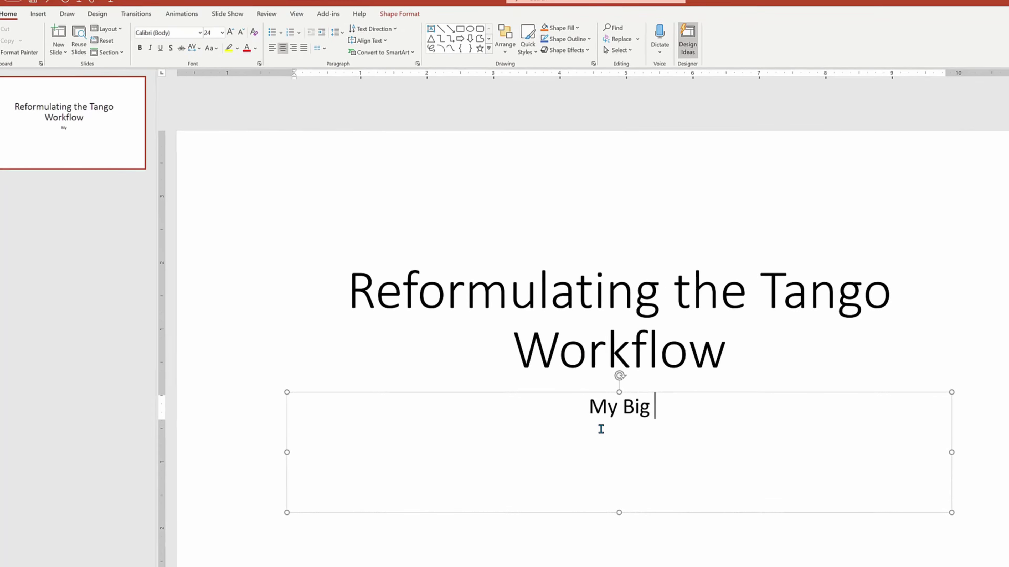
text( Idea)
click(621, 491)
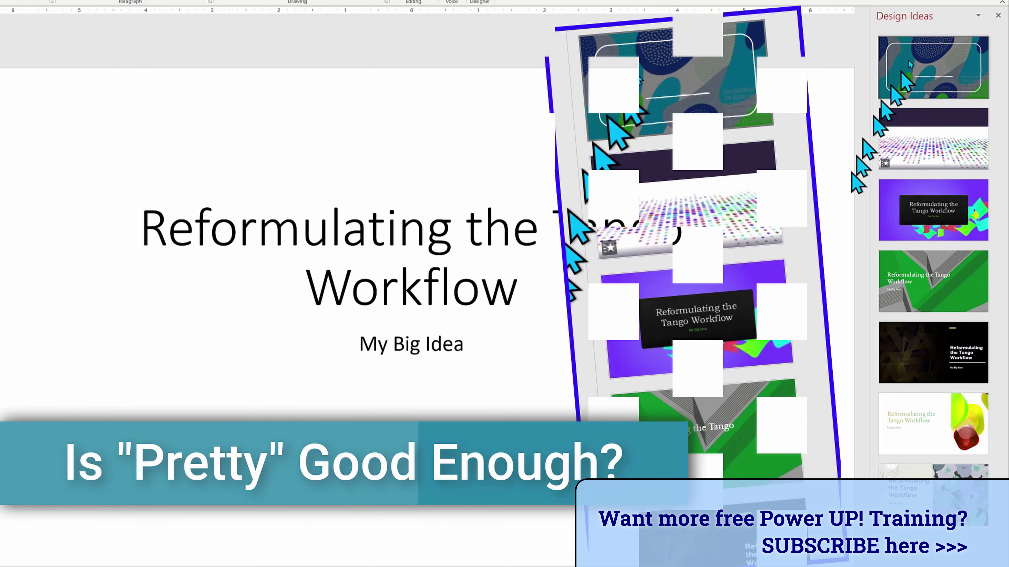
Preview the teal, green geometric, dotted and grey-purple designs, then apply the dark gold-lines design.
click(971, 61)
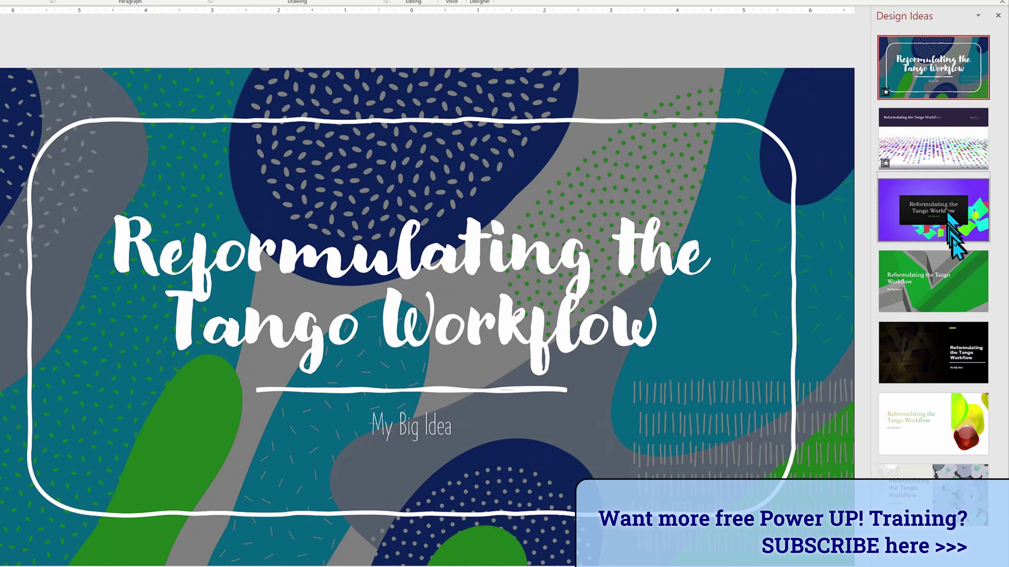
click(970, 285)
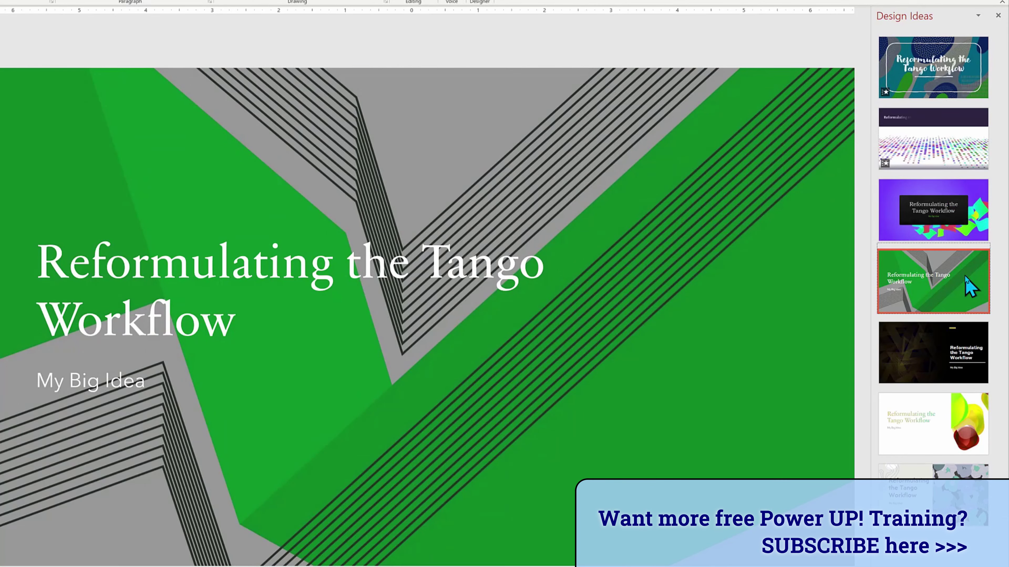
click(951, 141)
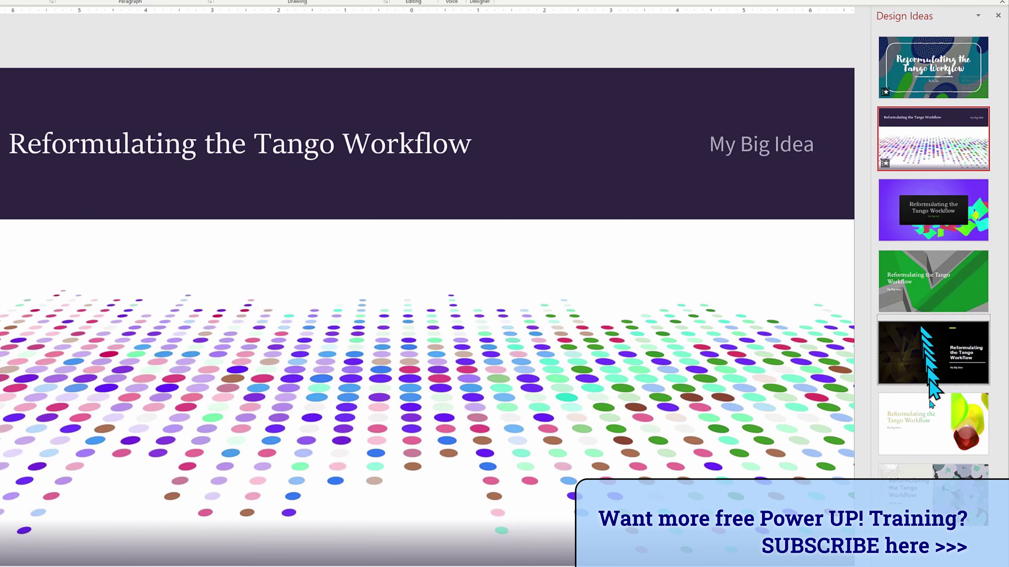
click(940, 499)
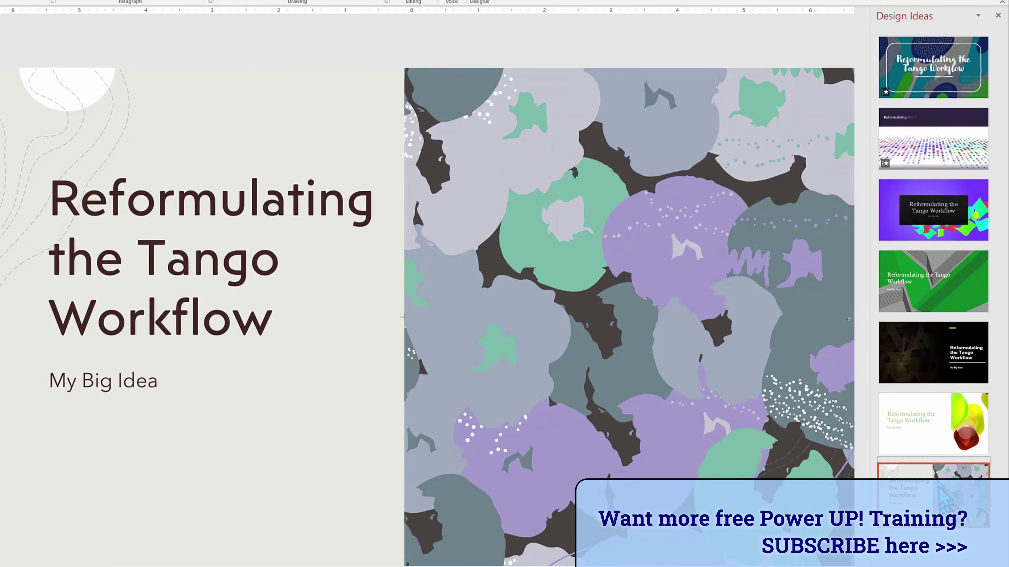
click(963, 367)
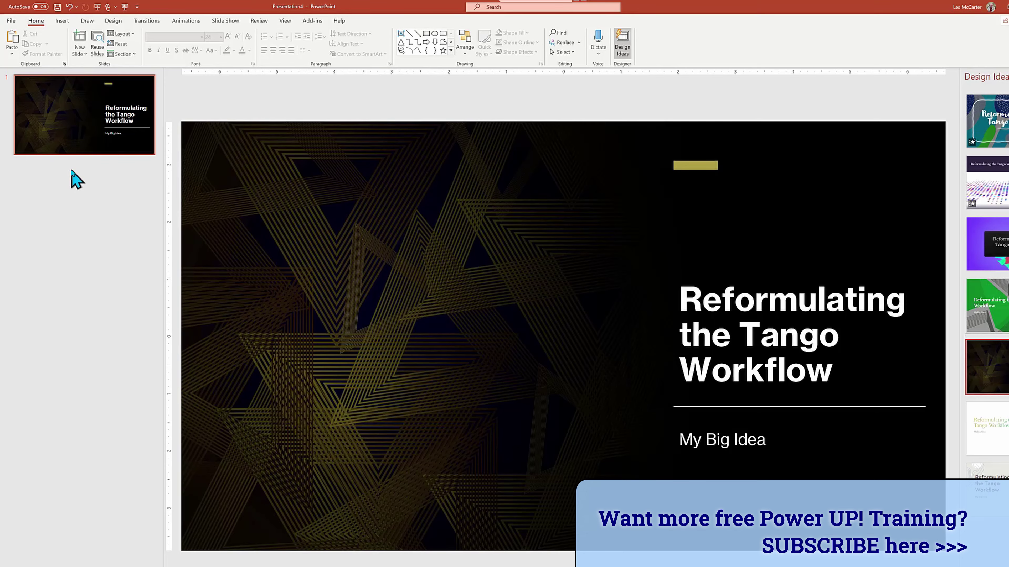
Create a new blank presentation with subtitle 'Reformulating the Tango Workflow' and title 'My Big Idea'.
click(12, 20)
click(121, 85)
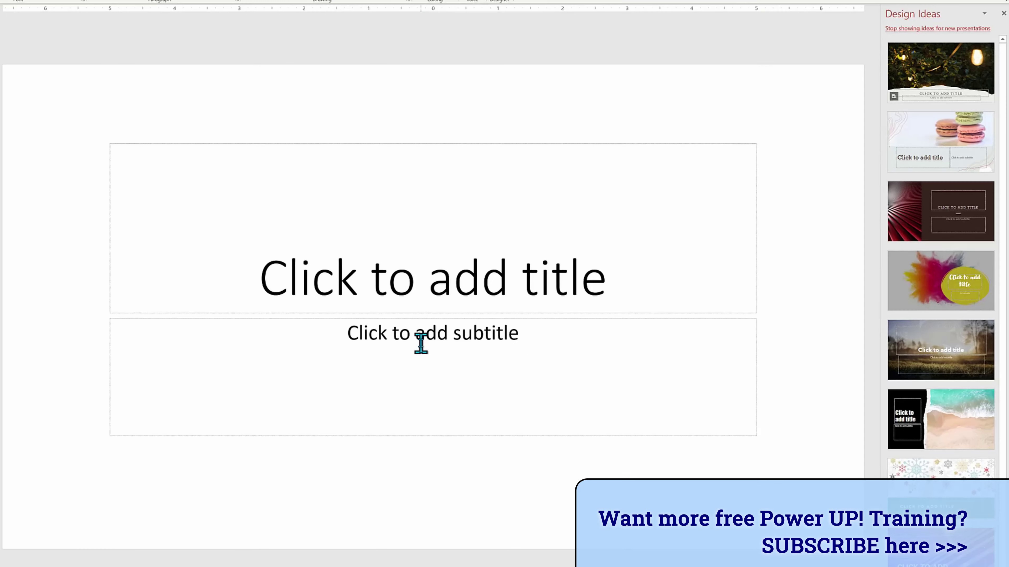
click(542, 364)
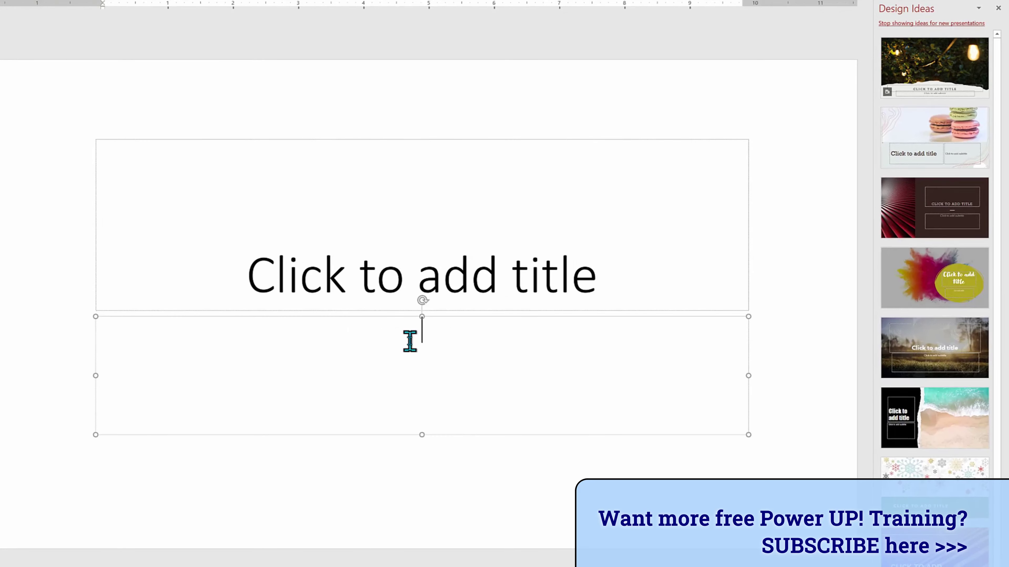
text(Re)
text(fmulating)
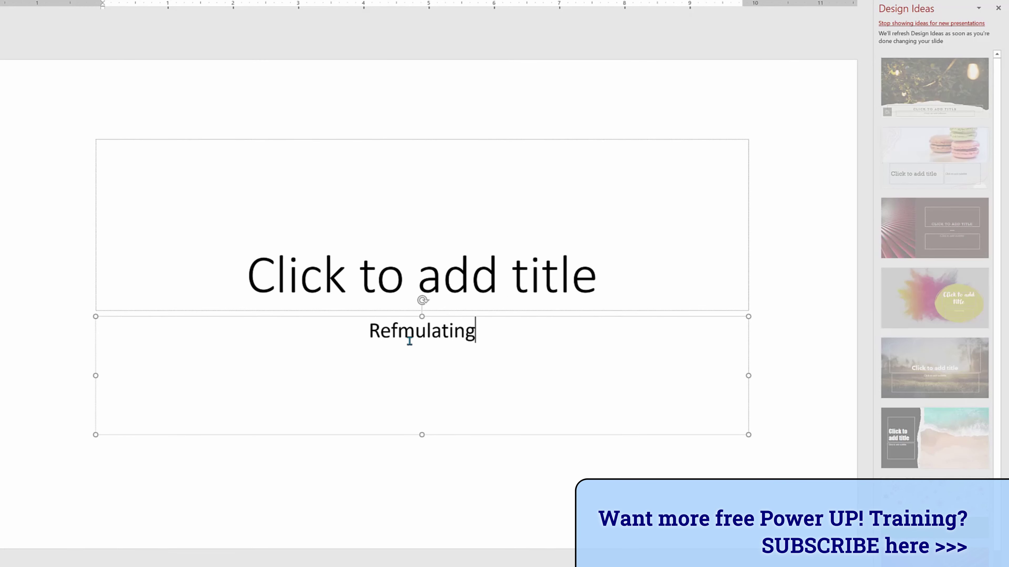
key(BackSpace)
key(BackSpace)
key(BackSpace)
key(BackSpace)
key(BackSpace)
key(BackSpace)
key(BackSpace)
key(BackSpace)
text(ormulating the )
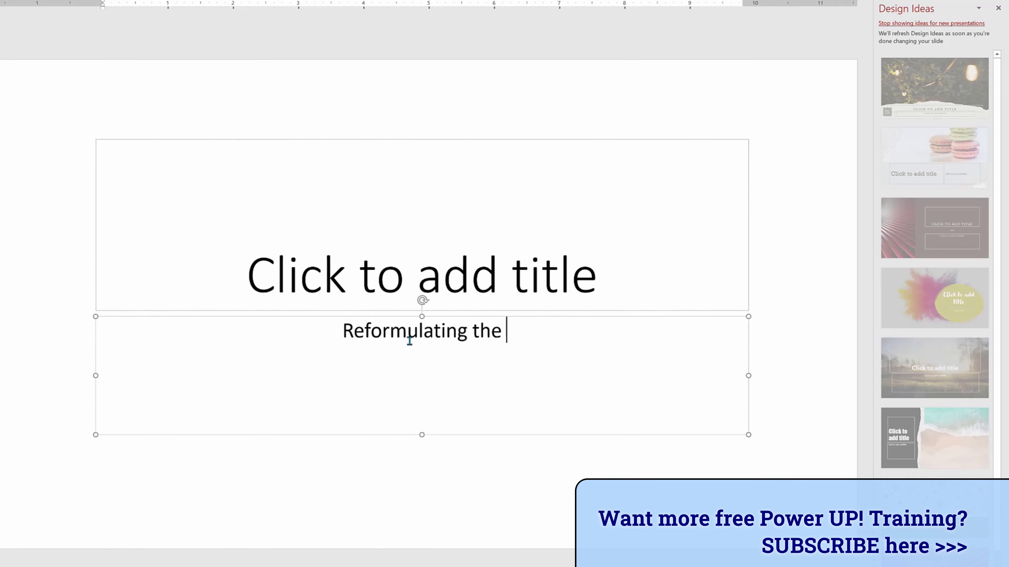
text(Tango WOrkflow)
click(455, 306)
text(M)
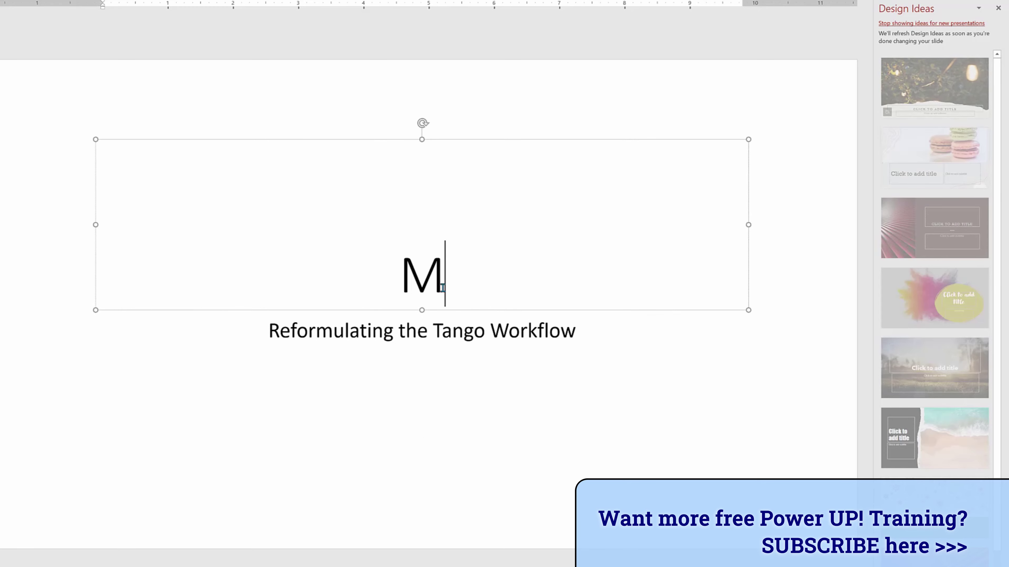
text(y Big Idea)
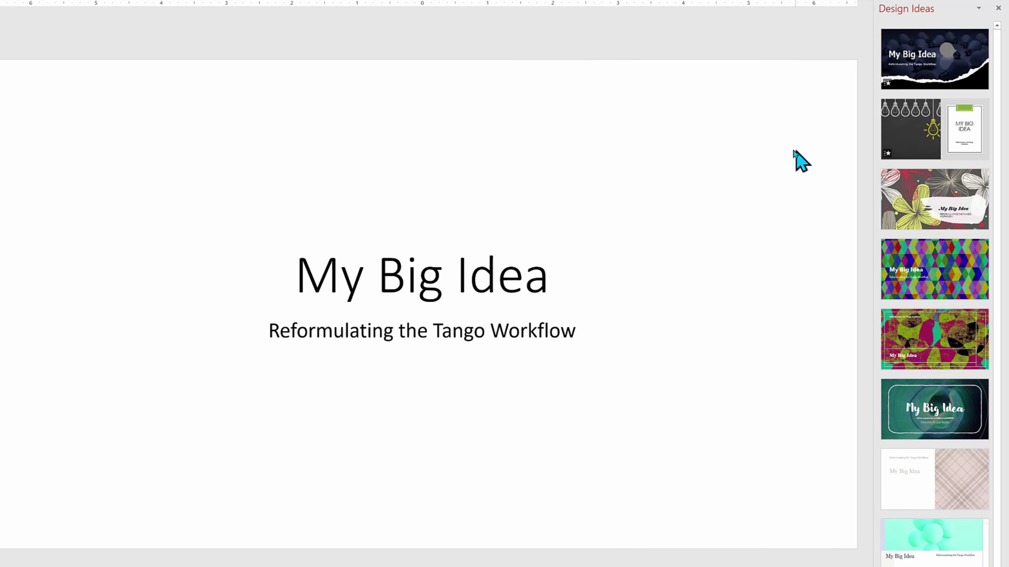
Change the title word to 'Train', preview the train photo design, then undo it.
double_click(411, 281)
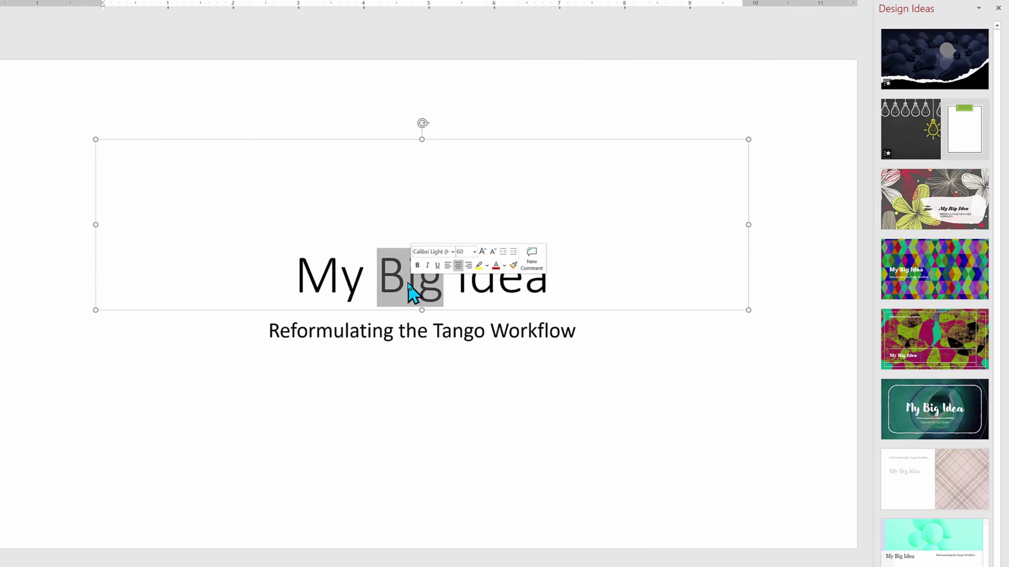
text(Train)
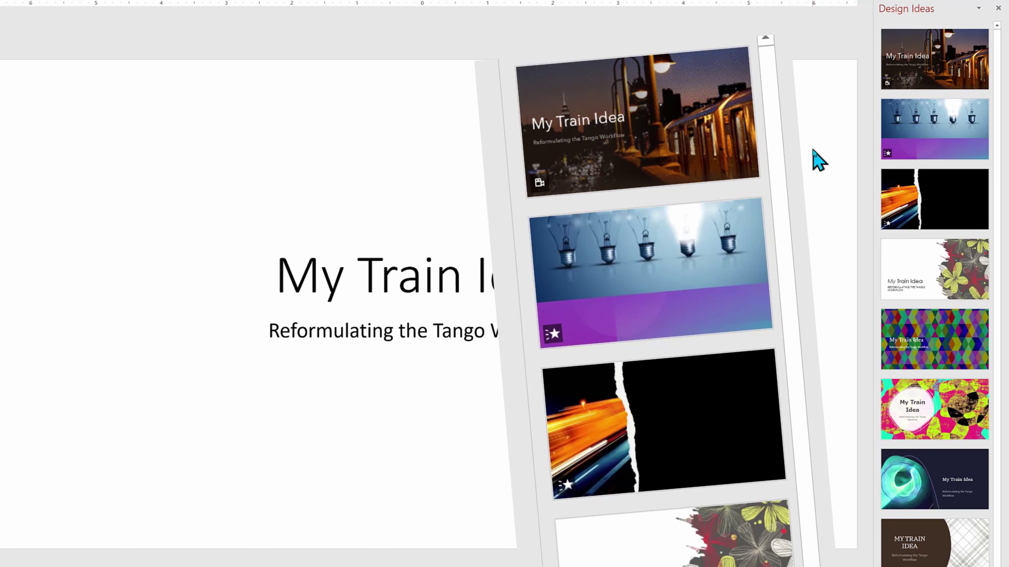
click(969, 68)
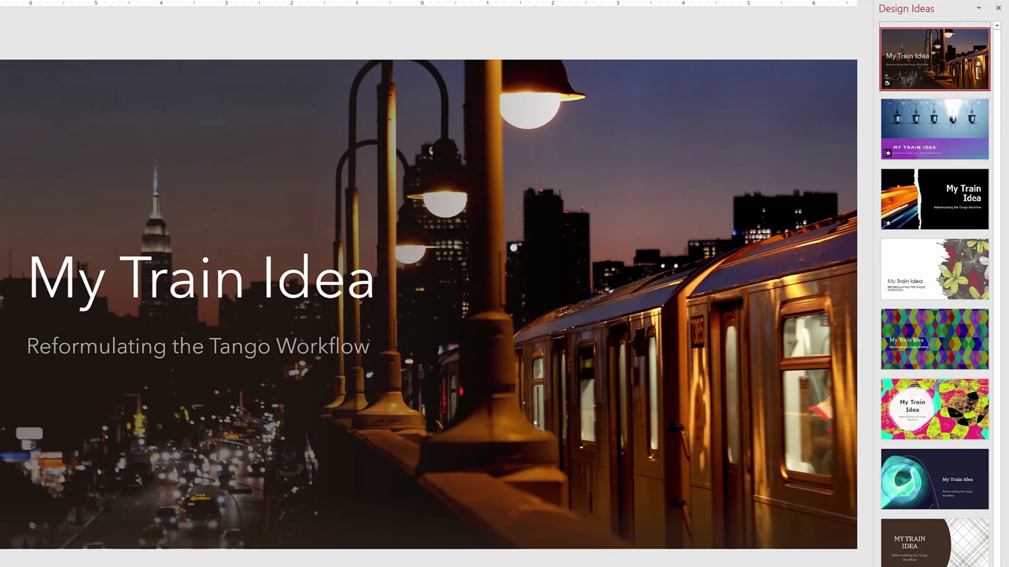
key(ctrl+z)
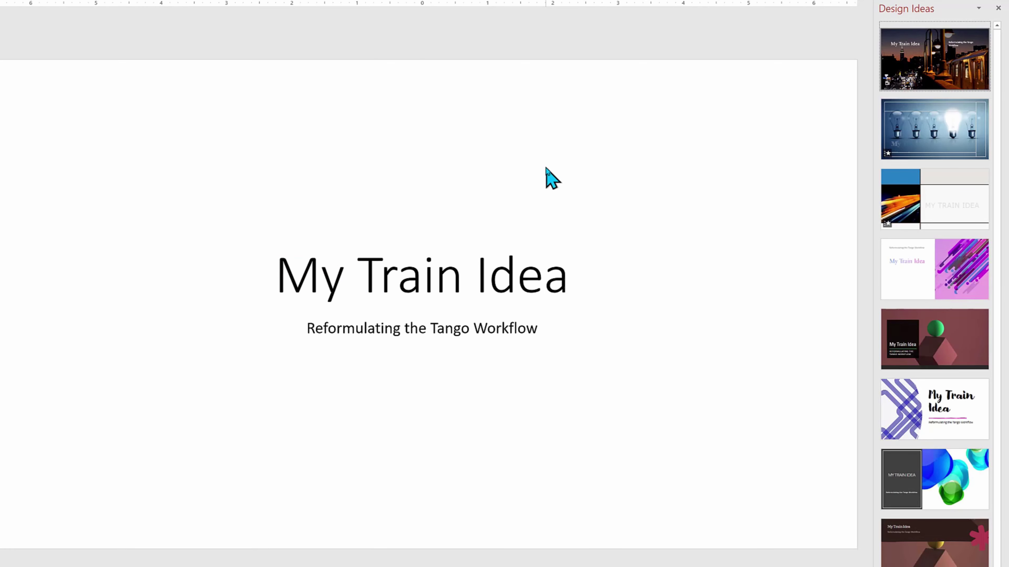
Retype the title word as 'Plane' and let the design suggestions refresh.
double_click(399, 278)
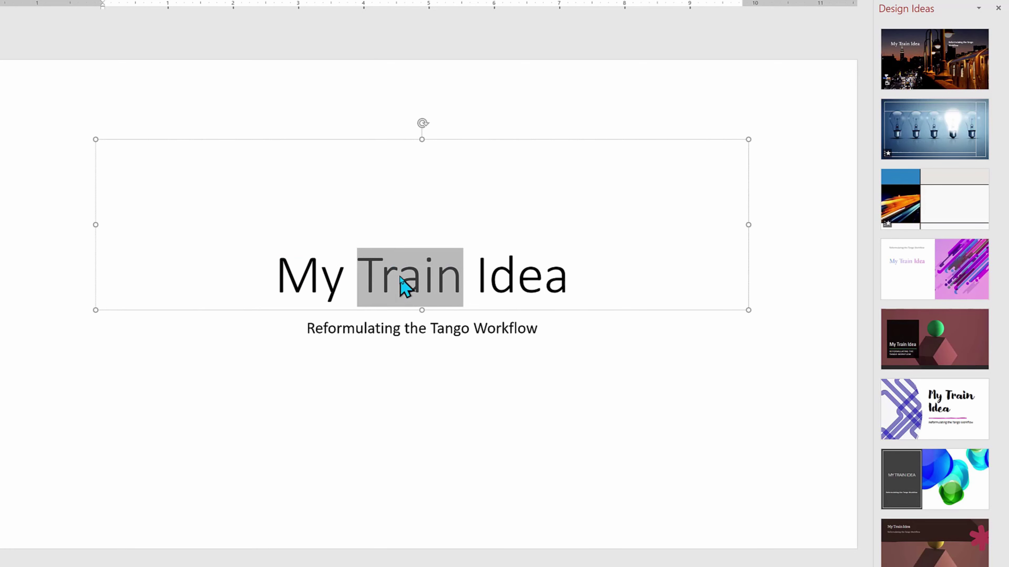
text(Palne)
key(BackSpace)
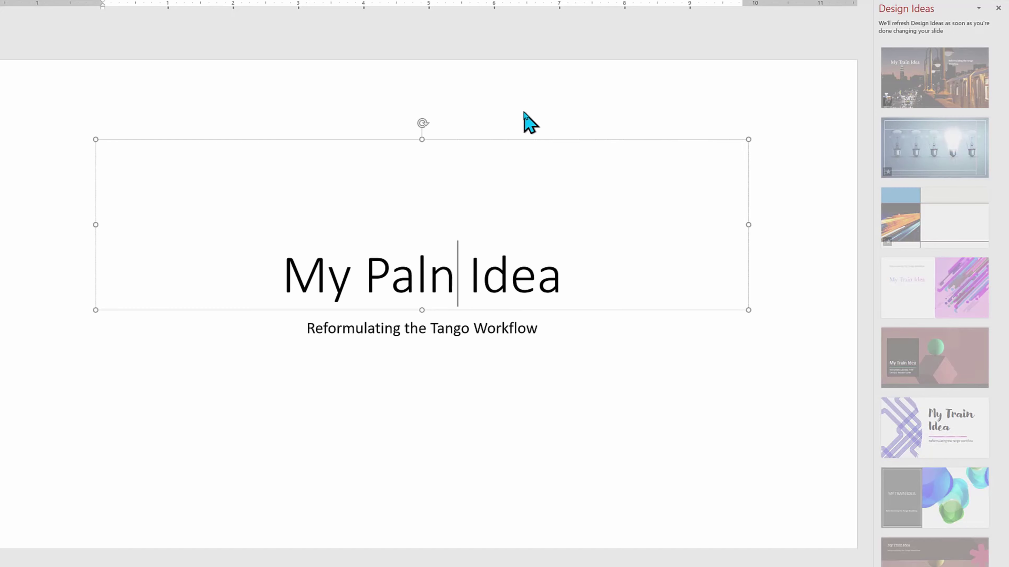
key(BackSpace)
key(BackSpace)
key(BackSpace)
text(lane)
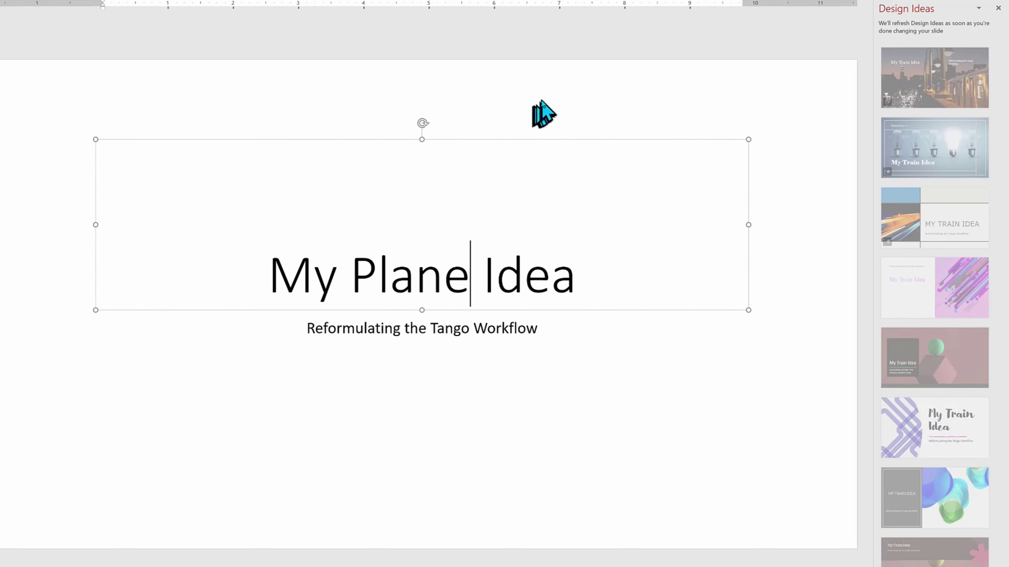
click(569, 81)
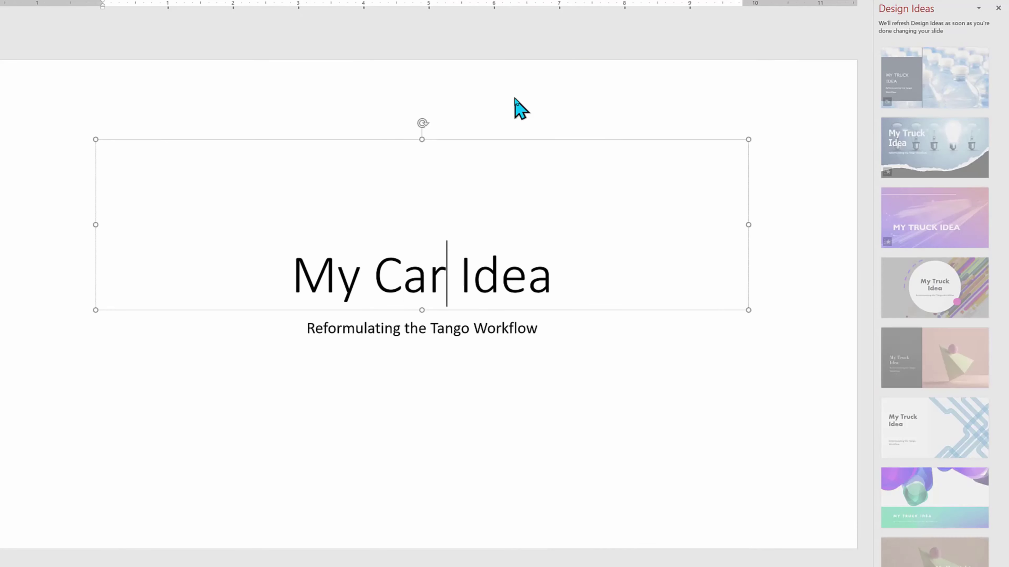
click(515, 99)
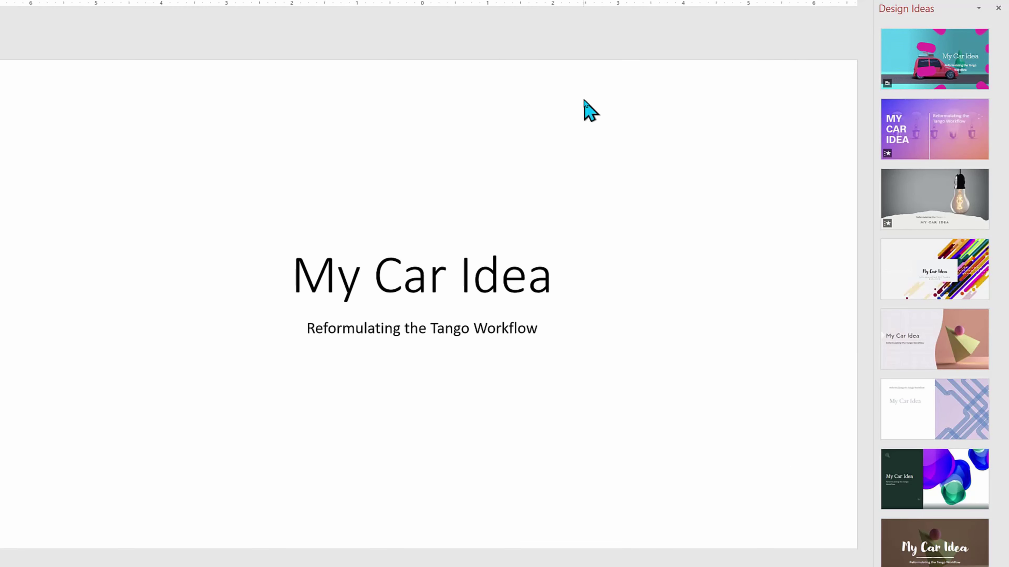
Replace 'Car' with 'Paperclip' so the title reads 'My Paperclip Idea'.
click(414, 285)
double_click(419, 280)
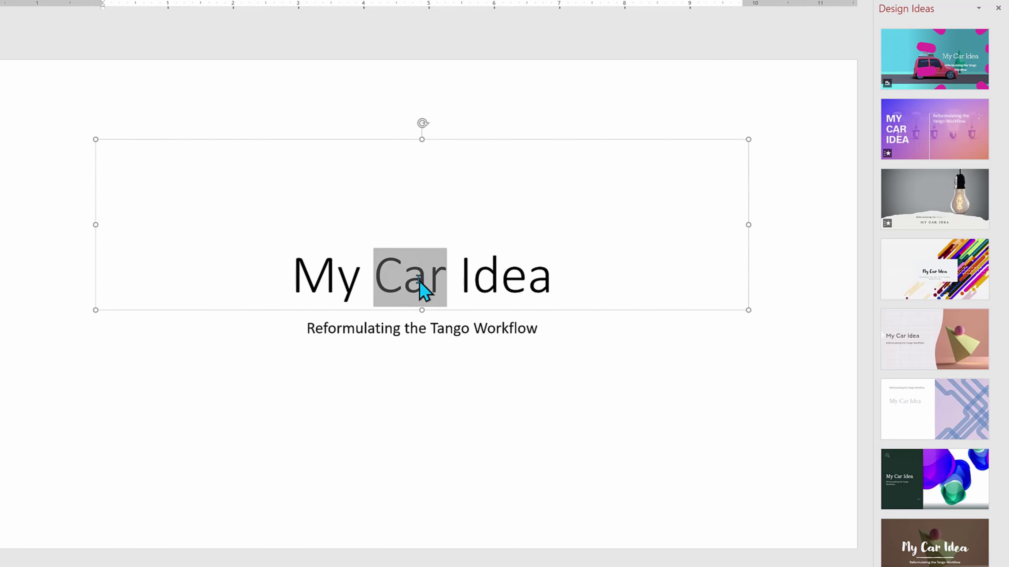
text(Paperclicp)
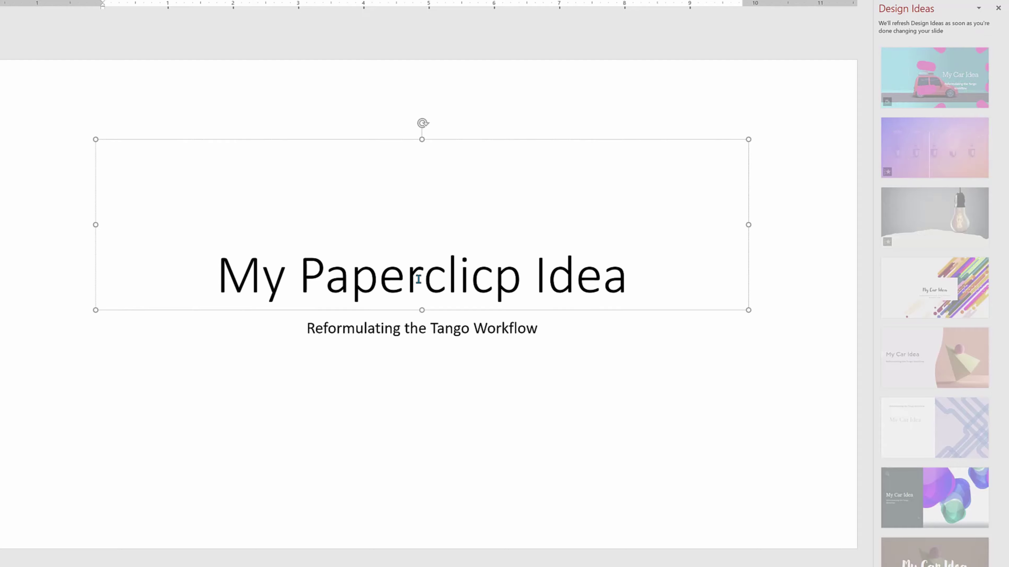
key(BackSpace)
key(BackSpace)
text(p)
click(550, 110)
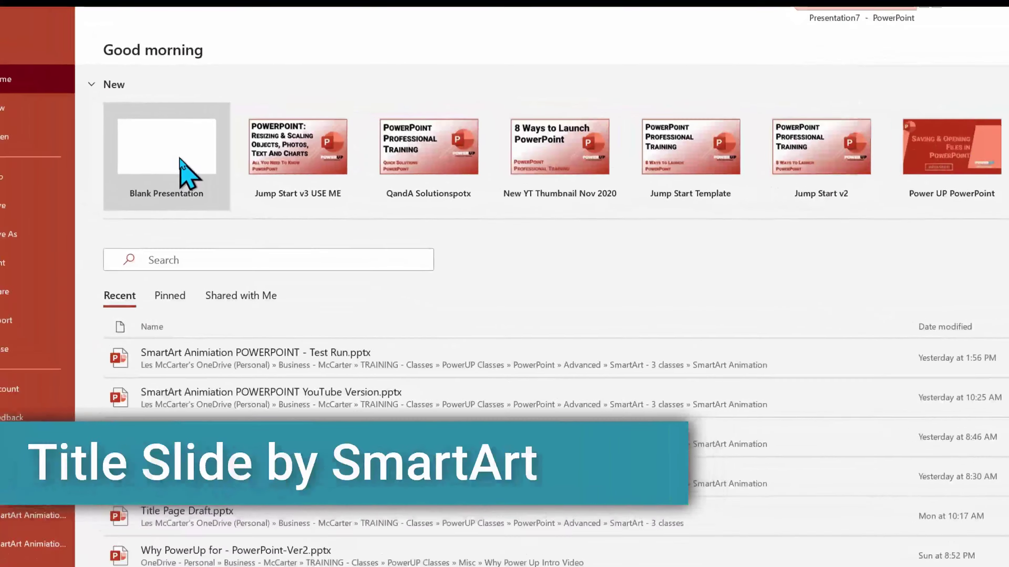
Start a new blank presentation and apply the dark teal theme.
click(181, 163)
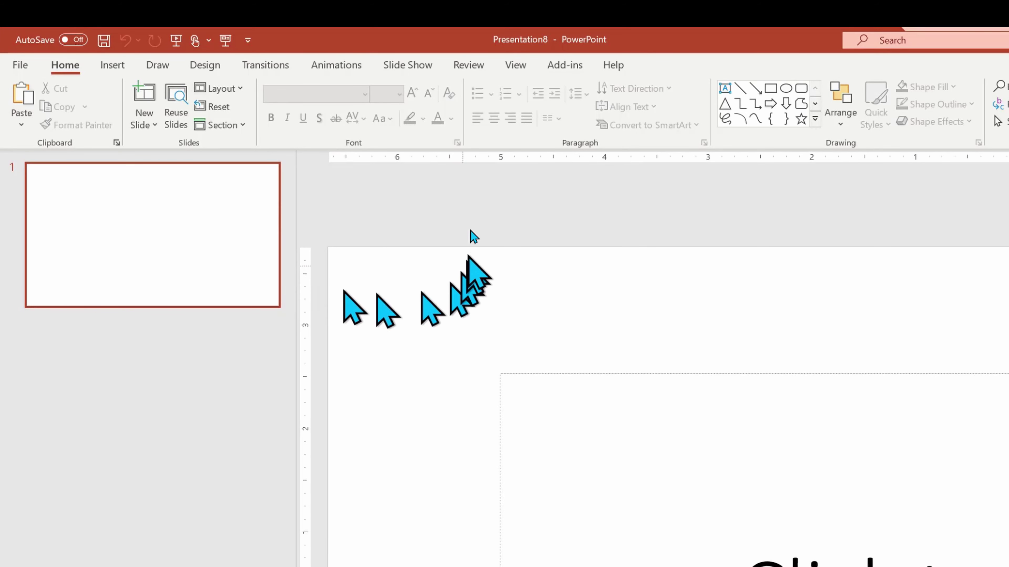
click(210, 71)
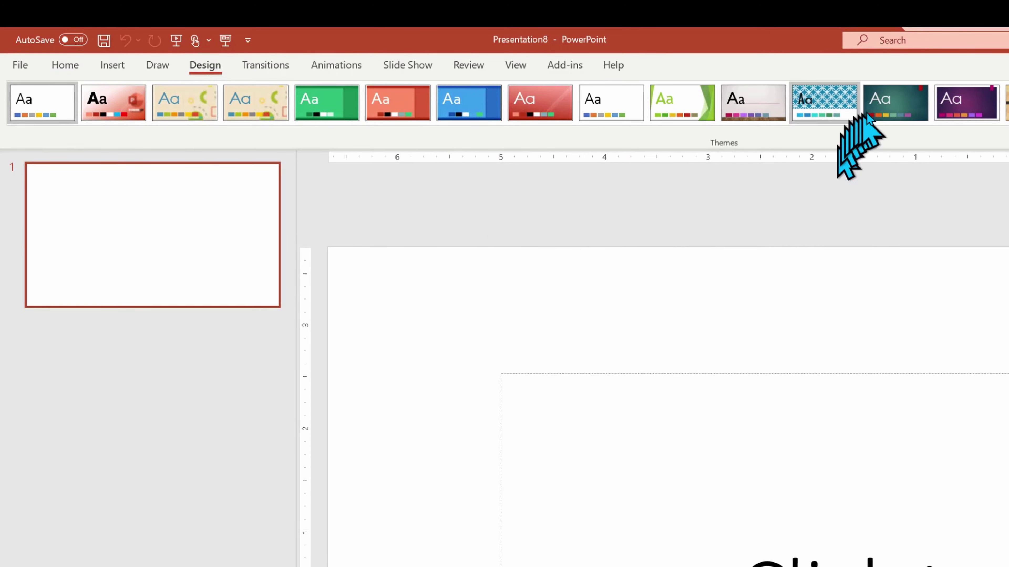
click(885, 105)
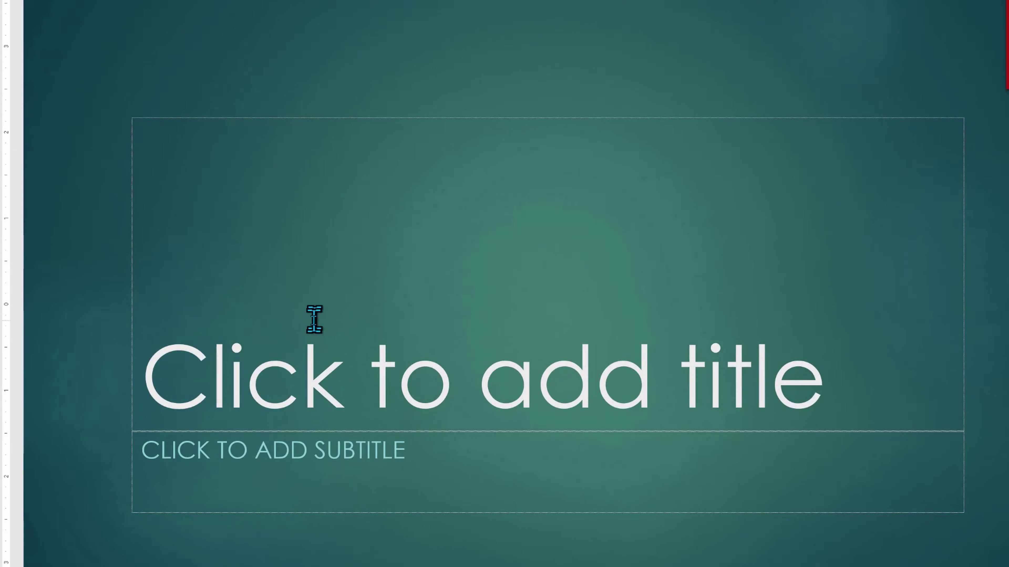
Title the slide 'Tango Project Update' with subtitle 'For HR, Finance, and Operations'.
click(233, 386)
text(Tango Project Update)
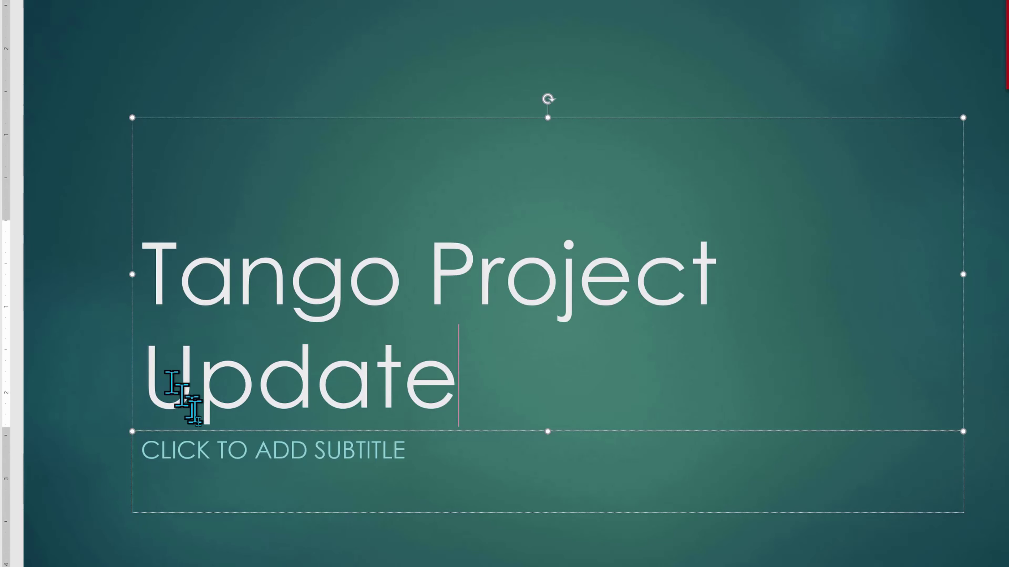
click(166, 456)
text(For HR, )
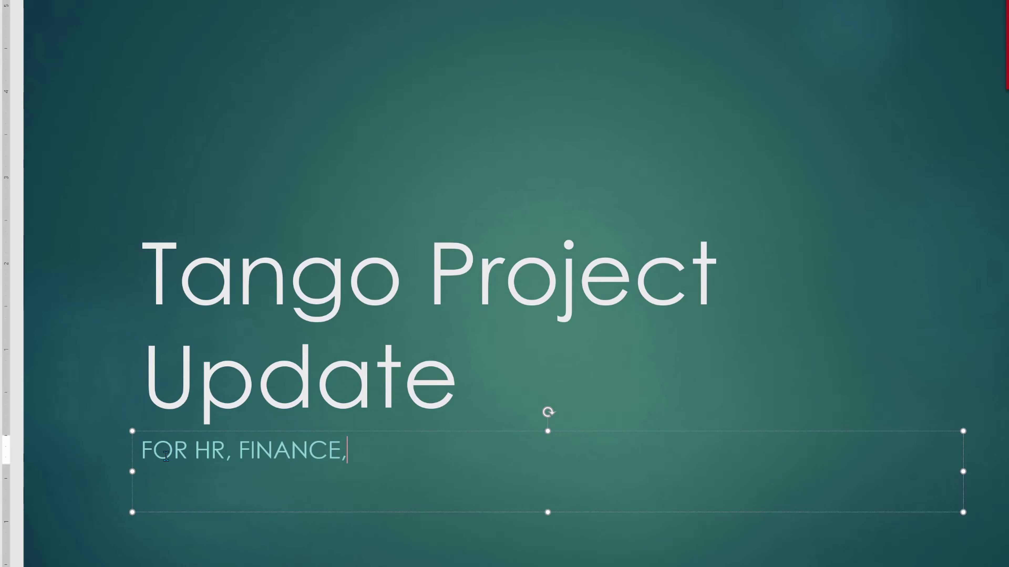
text(s)
click(230, 74)
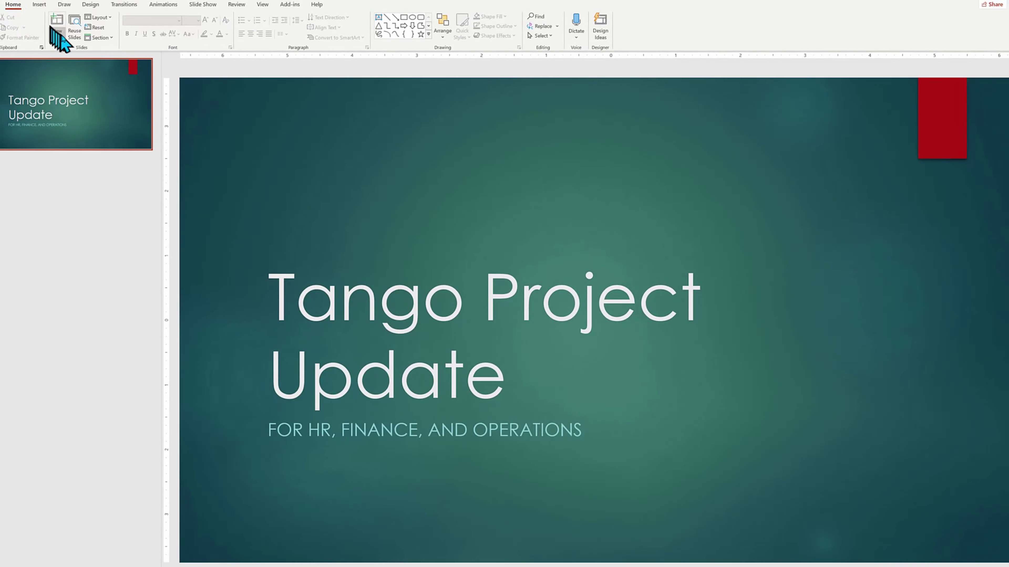
Add a blank slide 2 with a large text box reading 'Tango Project Update' and 'HR, Finance, and Operations'.
click(63, 38)
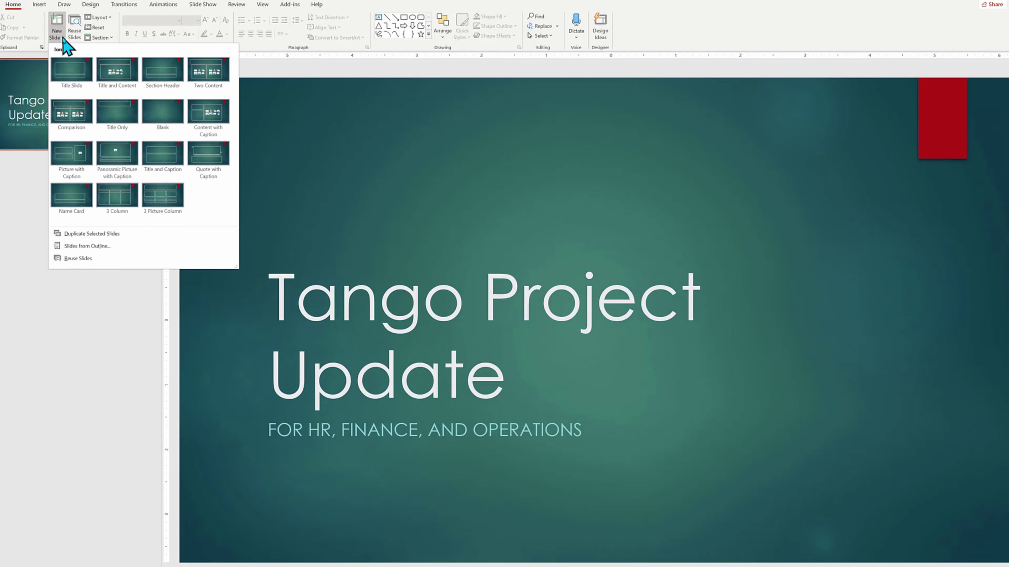
click(163, 112)
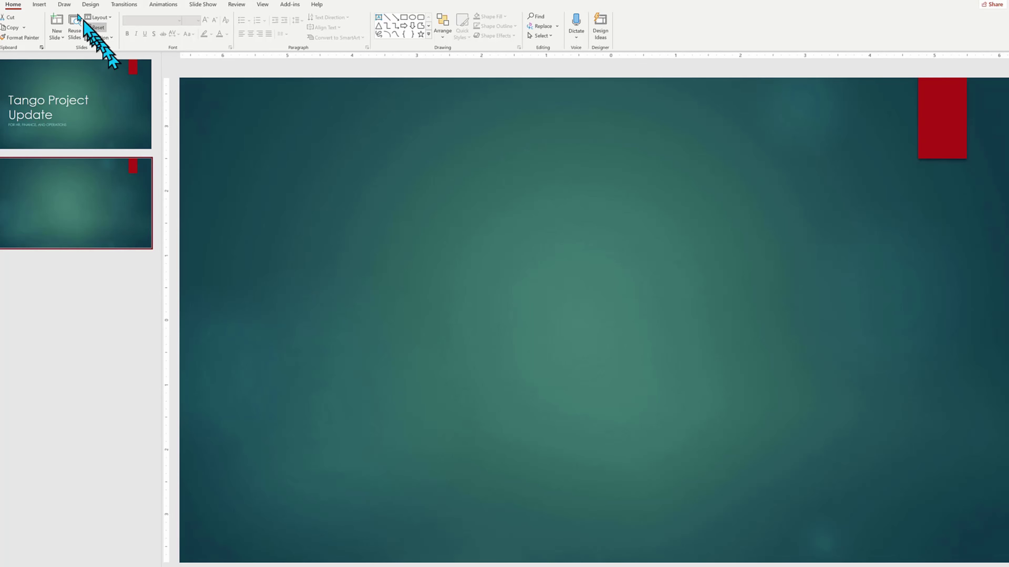
click(38, 5)
drag(349, 238, 829, 448)
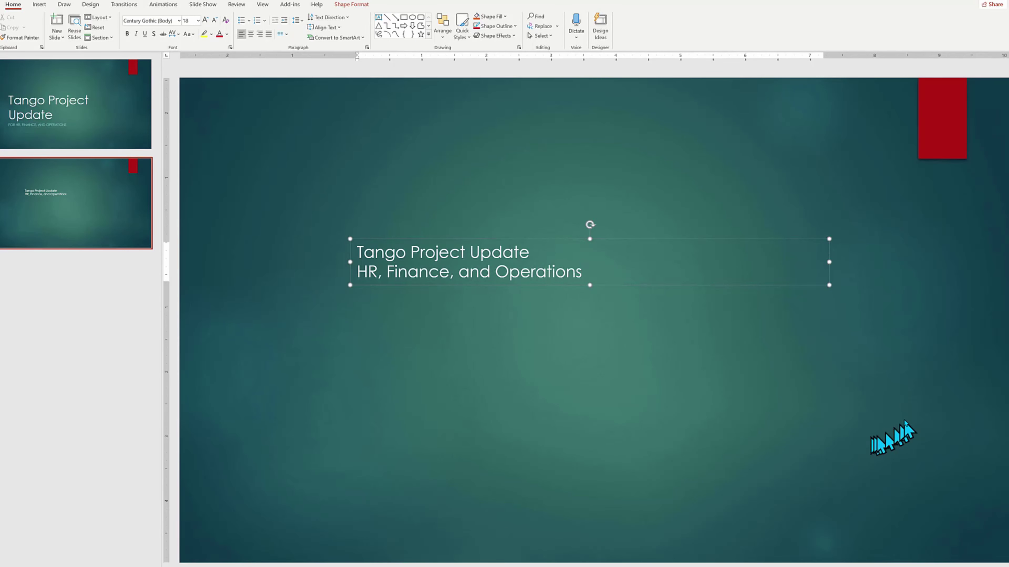
Select both lines of the slide 2 text box and convert them to Vertical Block List SmartArt.
drag(357, 252, 671, 271)
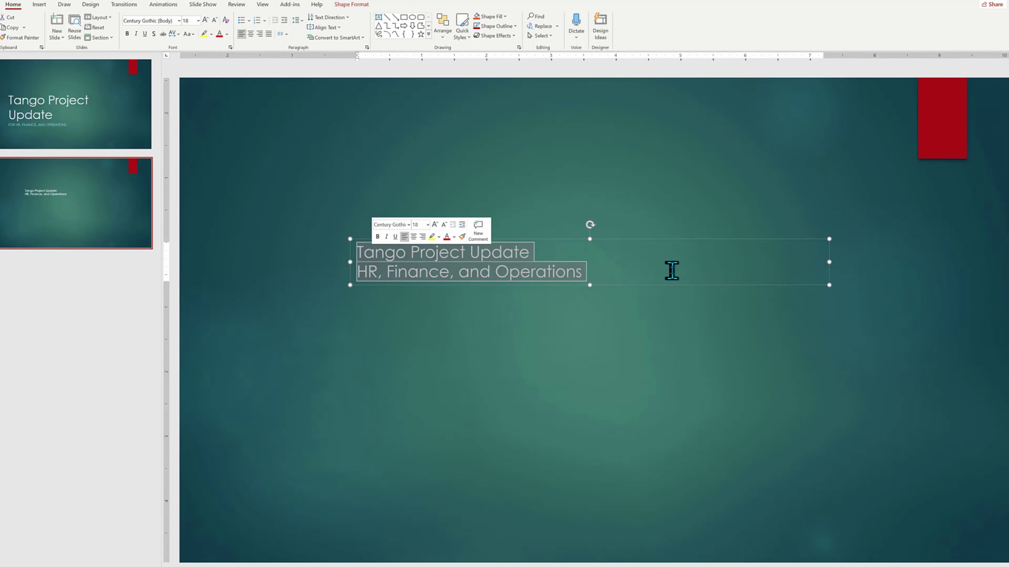
click(359, 39)
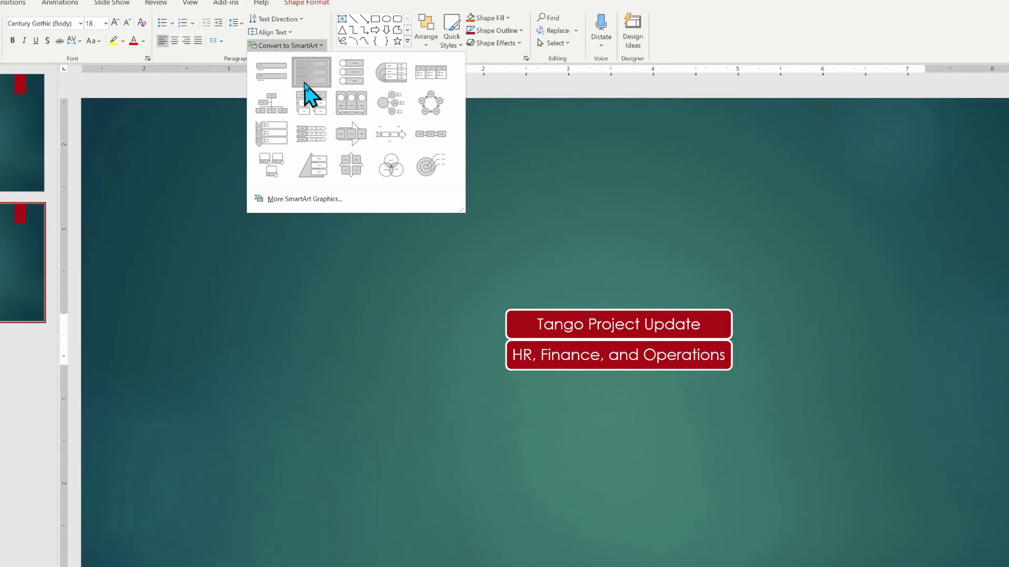
click(305, 83)
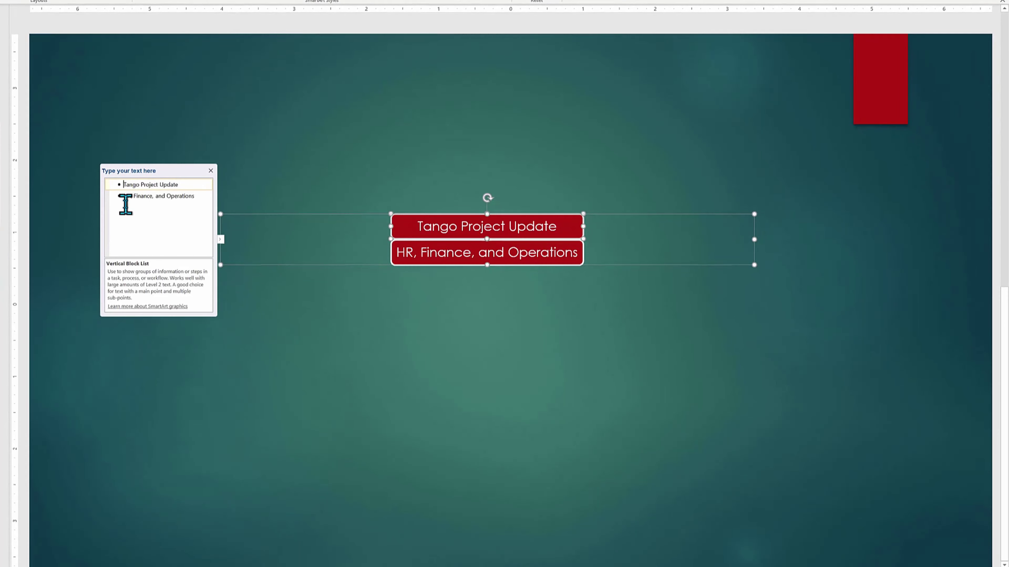
Demote the second text-pane line and split it into separate HR, Finance and Operations sub-bullets.
click(125, 196)
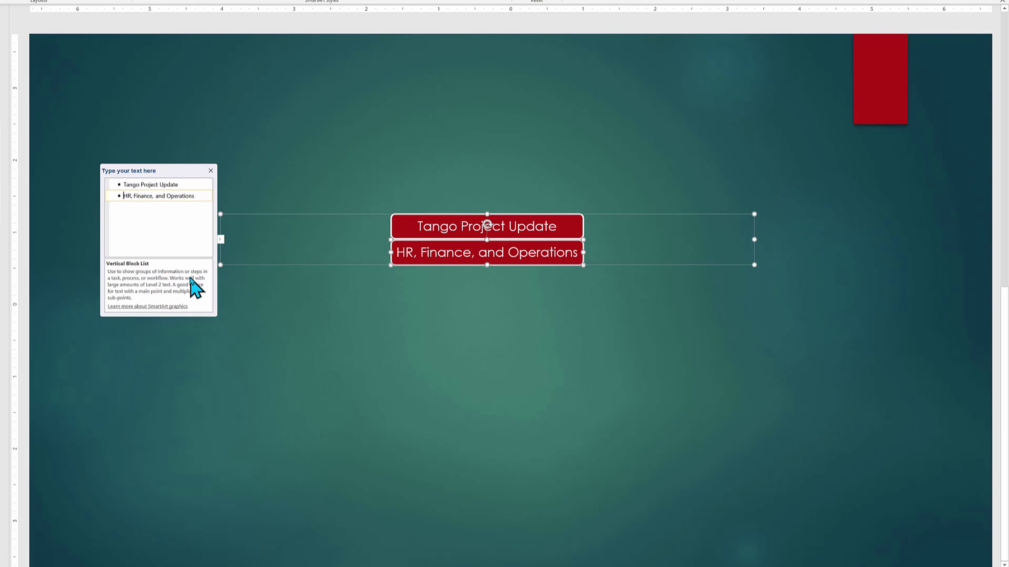
key(Tab)
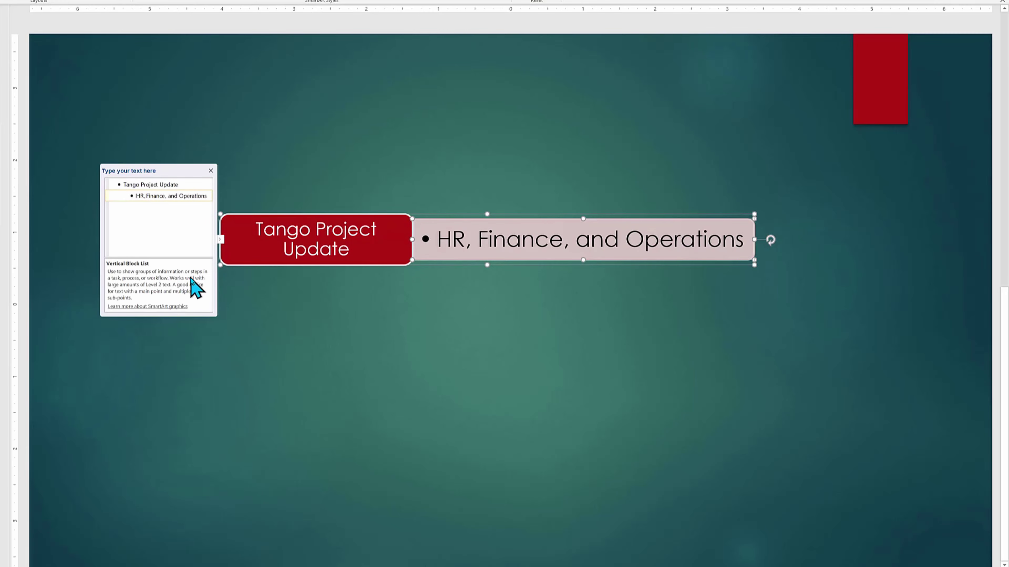
key(Delete)
key(Delete)
key(Return)
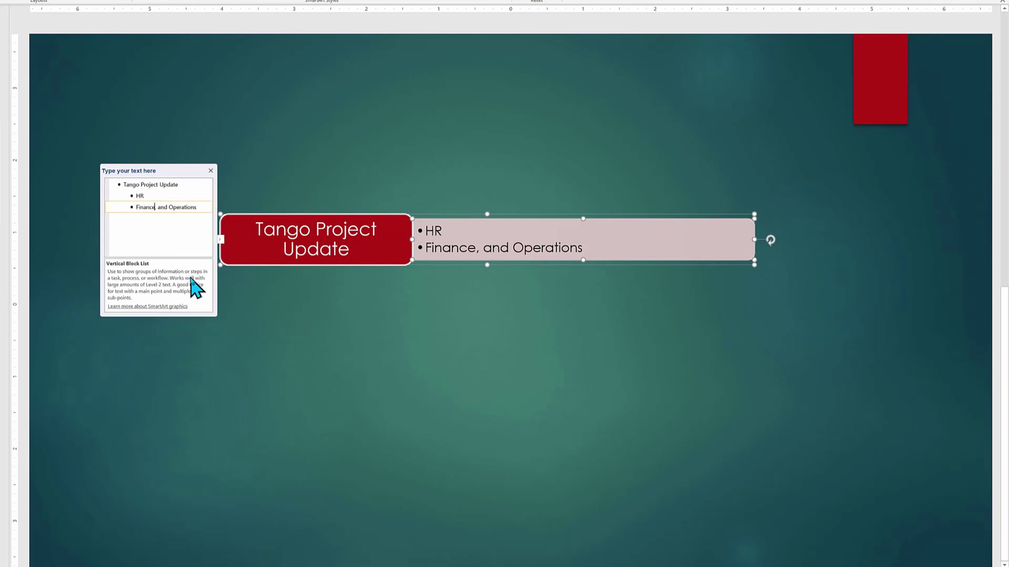
key(Delete)
key(Delete)
key(Delete)
key(Delete)
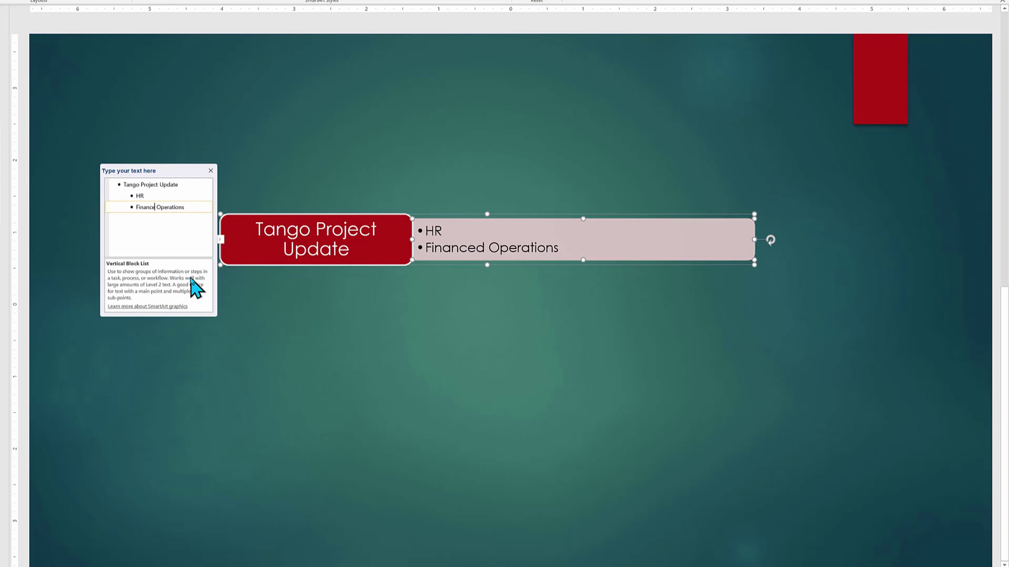
key(Delete)
key(Delete)
key(Return)
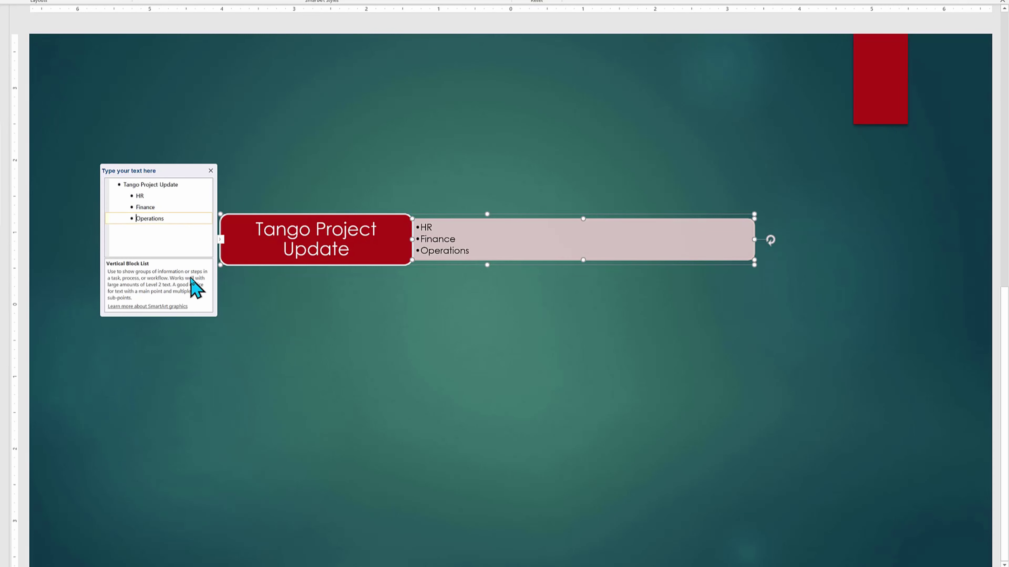
click(282, 483)
click(529, 234)
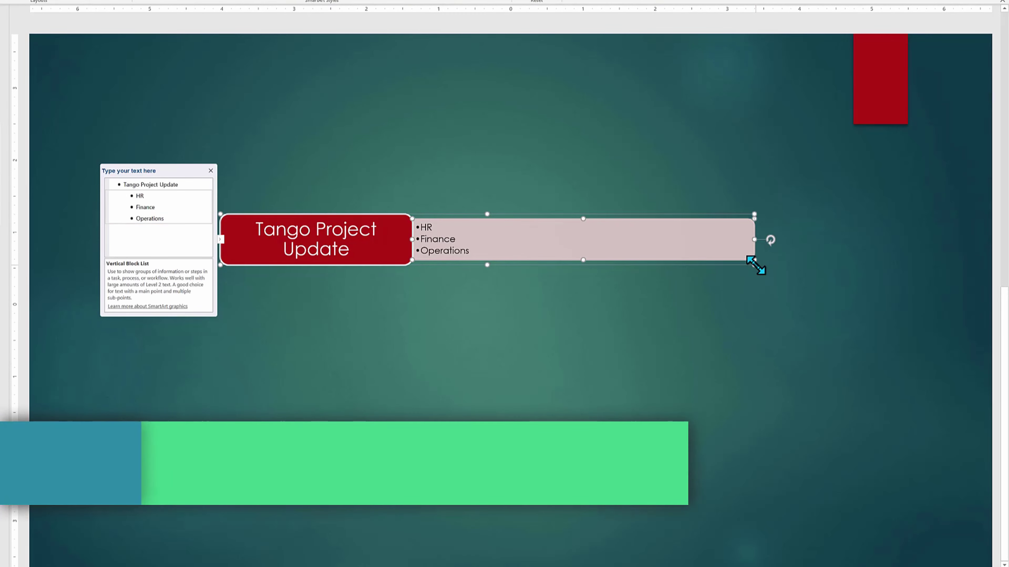
Stretch the SmartArt down, right and upward to fill slide 2, then check it in a full-screen preview.
drag(754, 264, 785, 447)
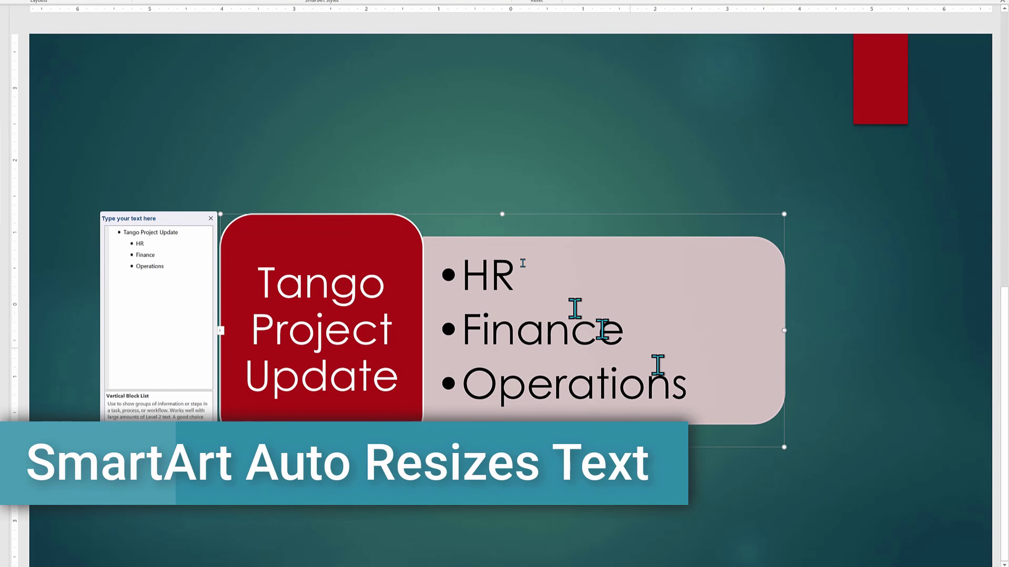
drag(783, 213, 811, 134)
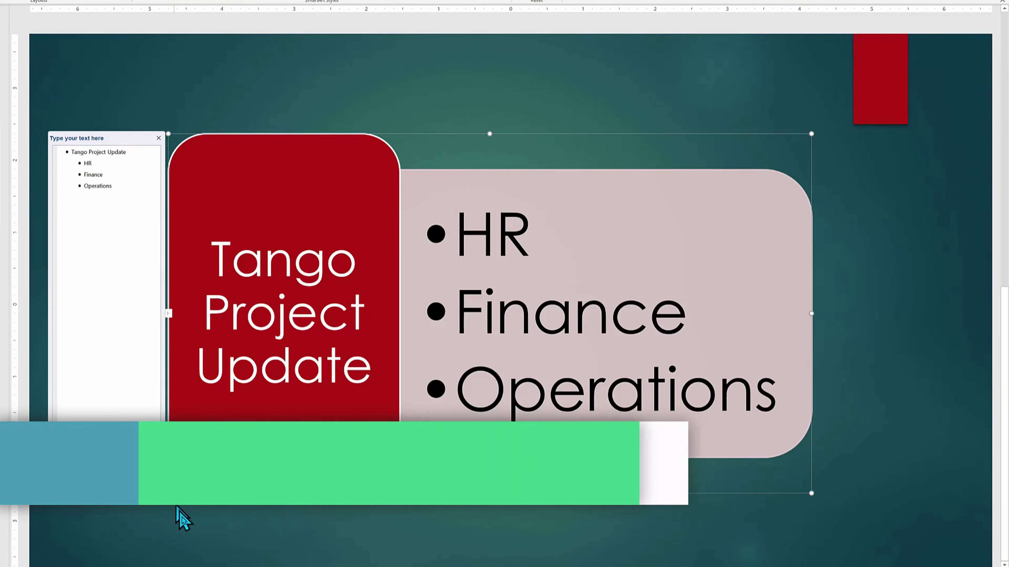
click(182, 524)
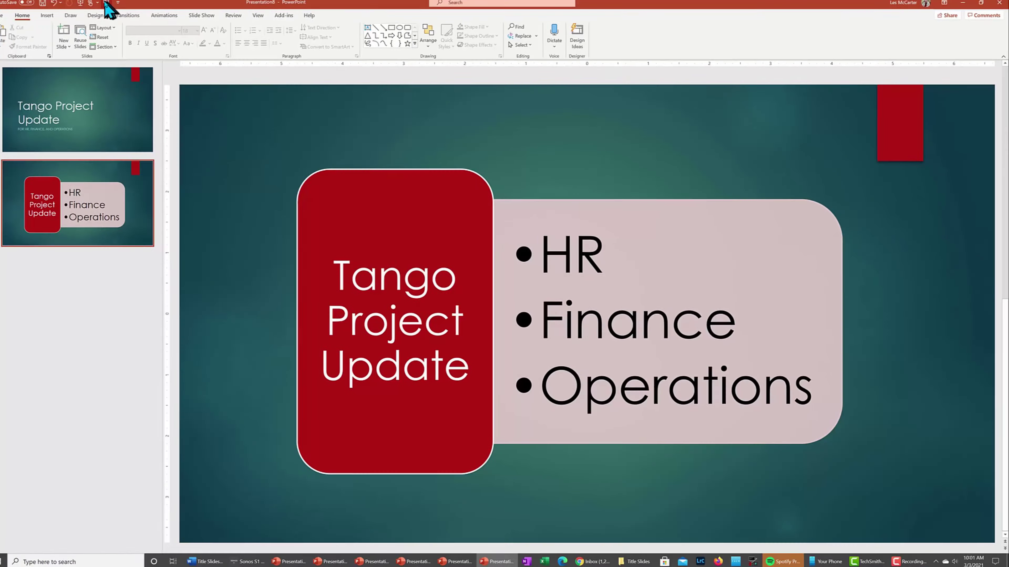
click(115, 8)
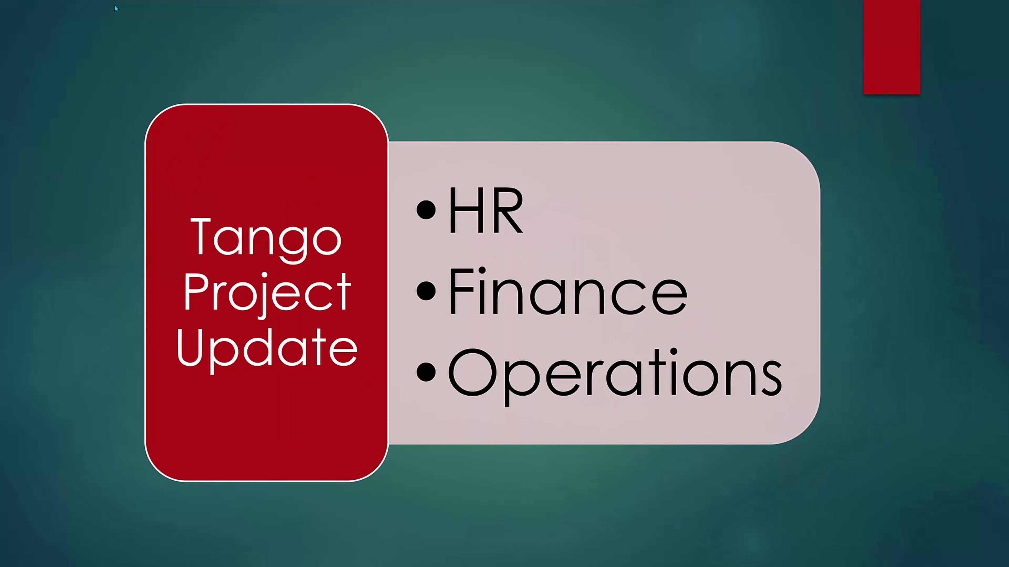
key(Escape)
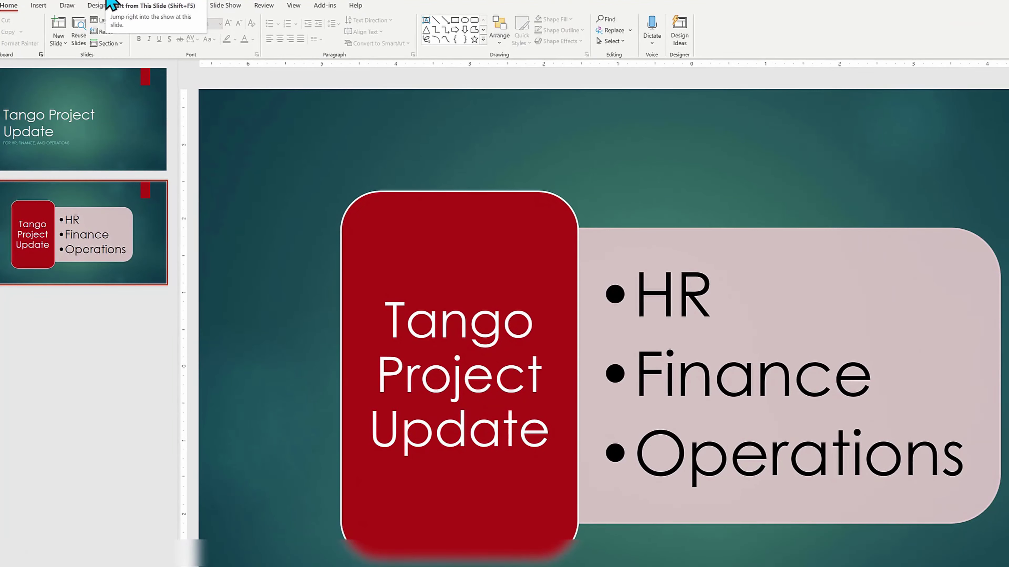
Duplicate slide 2 as slide 3 and open the SmartArt Layouts gallery for its graphic.
right_click(151, 264)
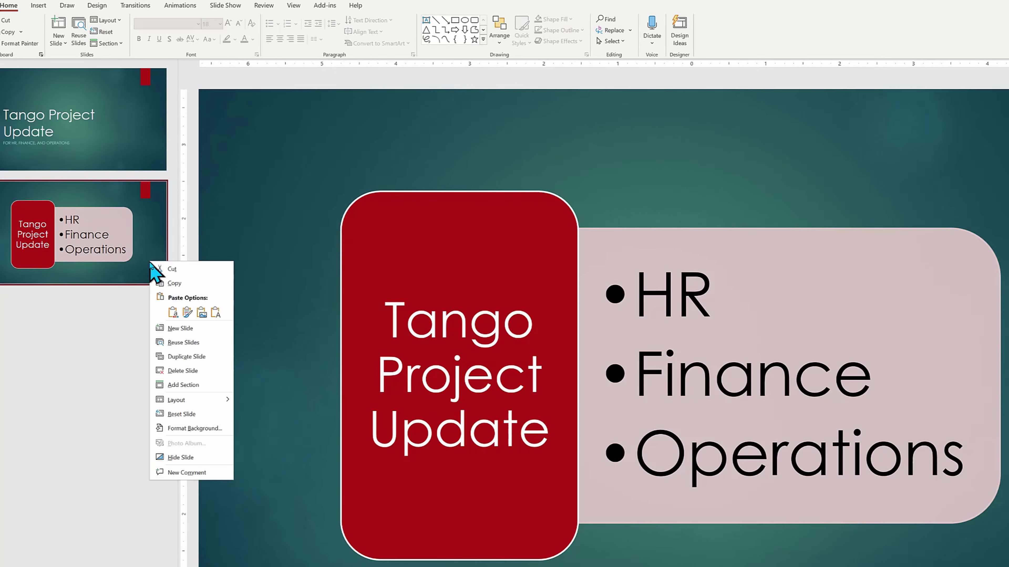
click(205, 355)
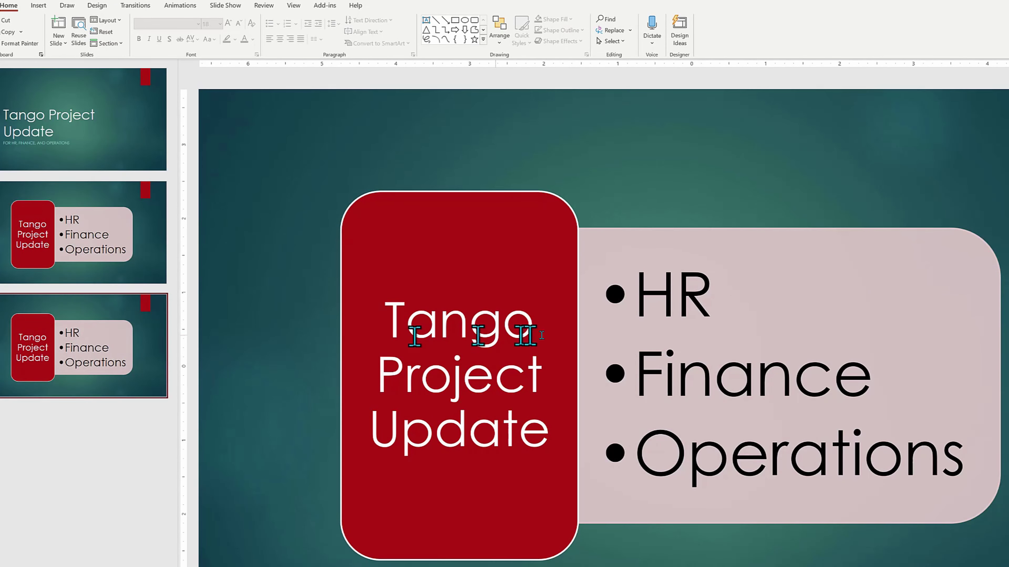
click(641, 379)
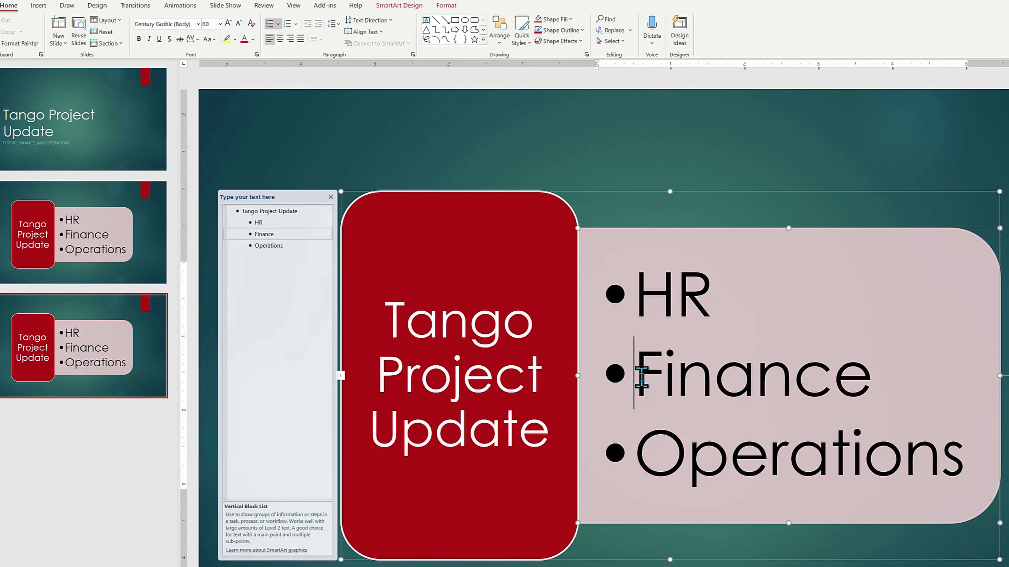
click(411, 8)
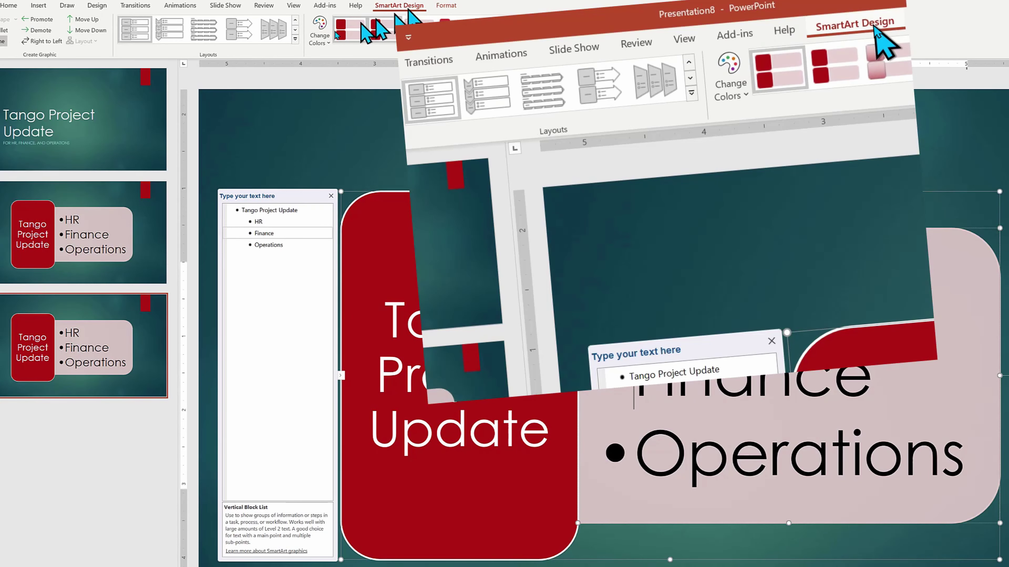
click(295, 40)
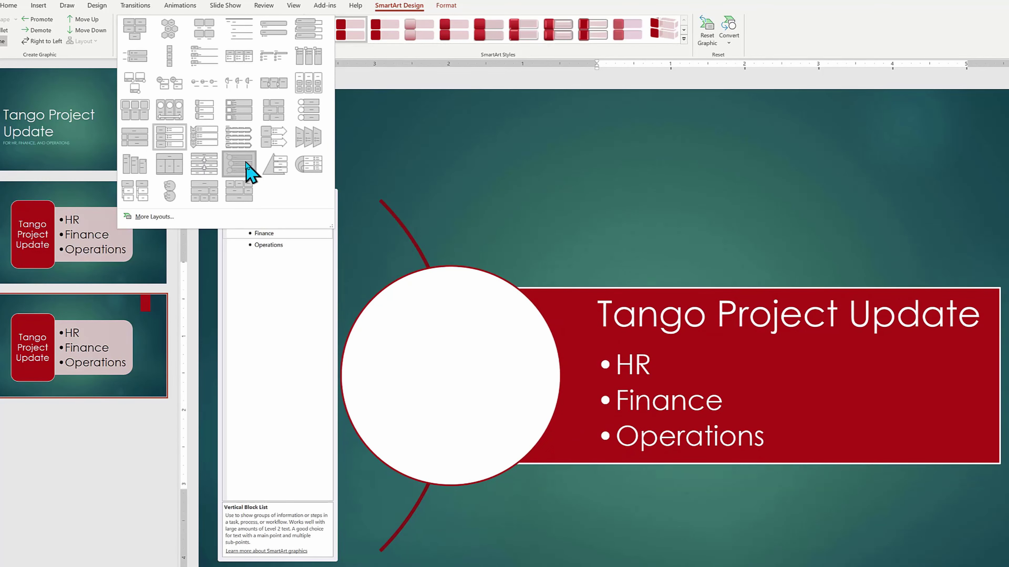
Switch to Vertical Curved List, delete the Tango Project Update line, and promote Finance and Operations.
click(246, 165)
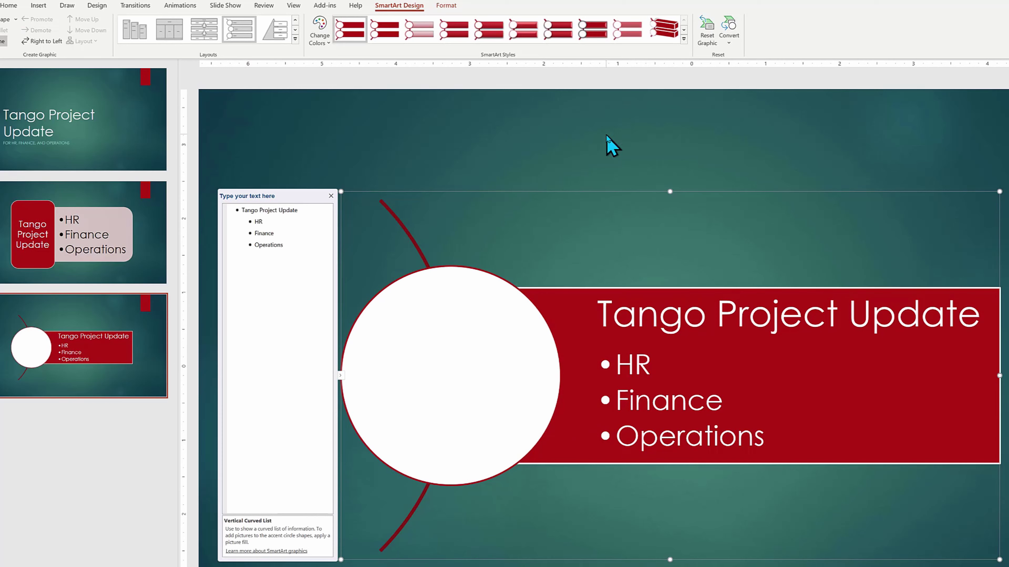
click(264, 352)
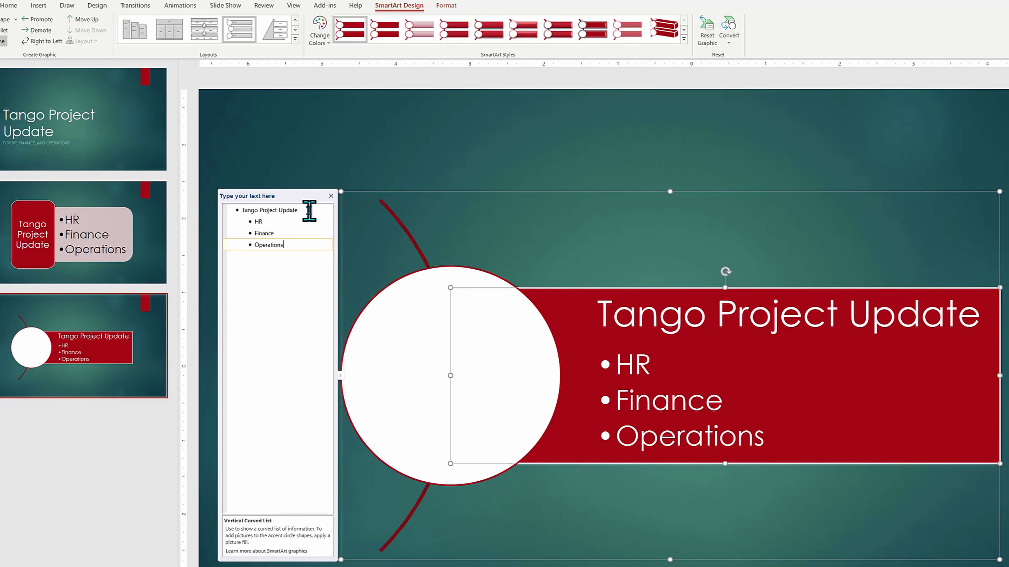
drag(309, 210, 239, 210)
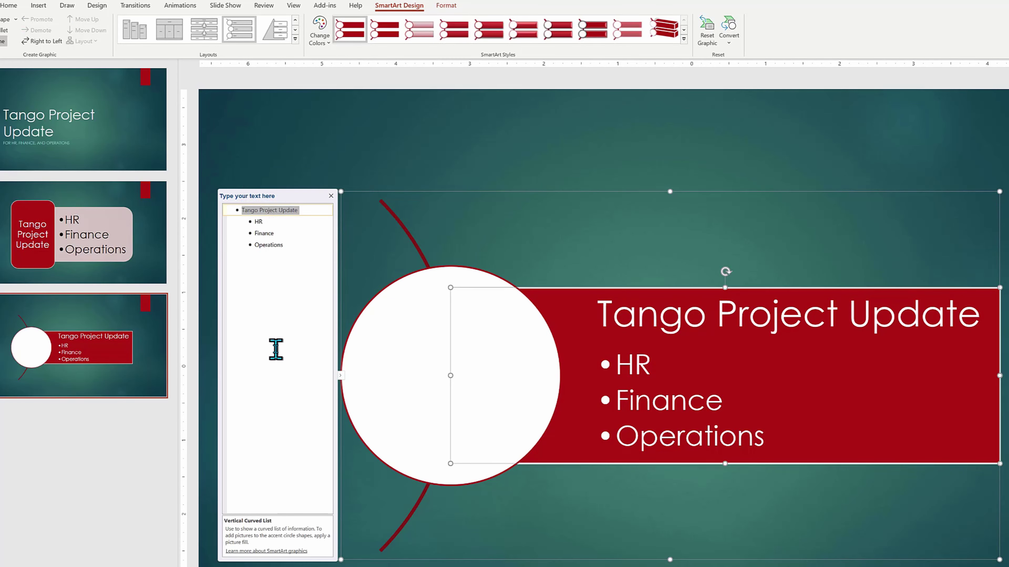
key(Delete)
key(Delete)
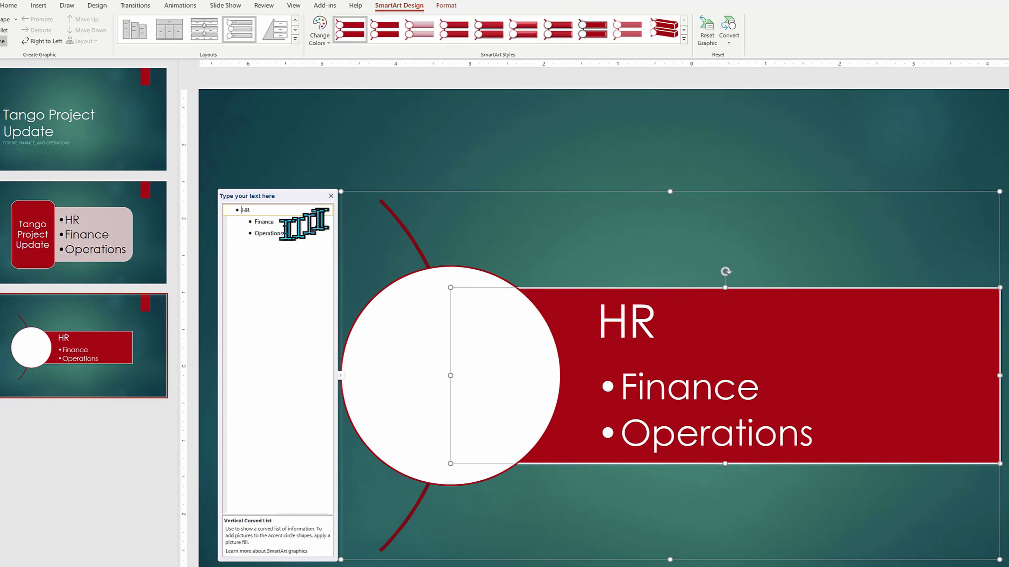
key(Down)
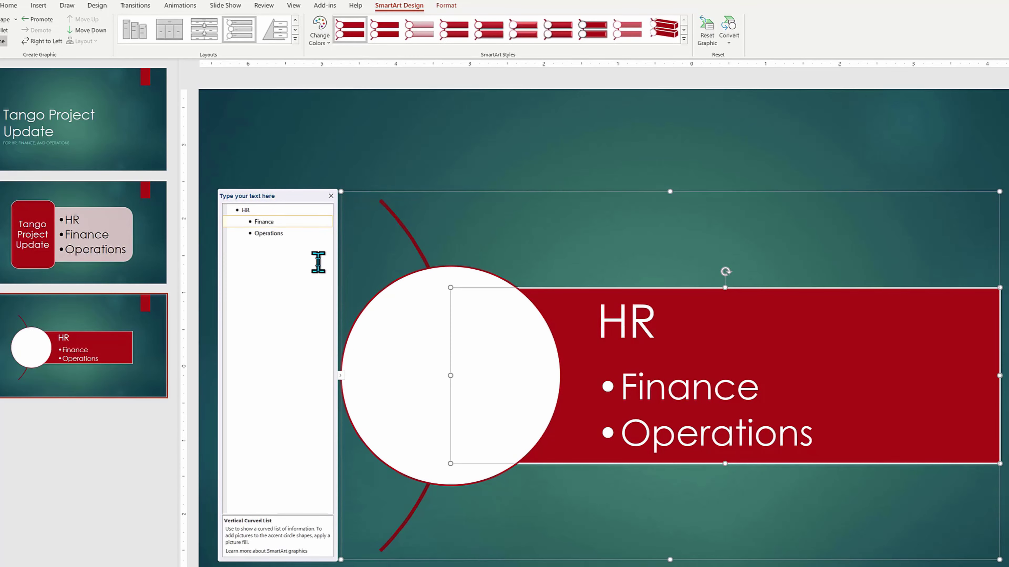
key(shift+Tab)
key(Down)
Add a text box across the top of slide 3 and paste 'Tango Project Update' into it.
key(shift+Tab)
click(643, 119)
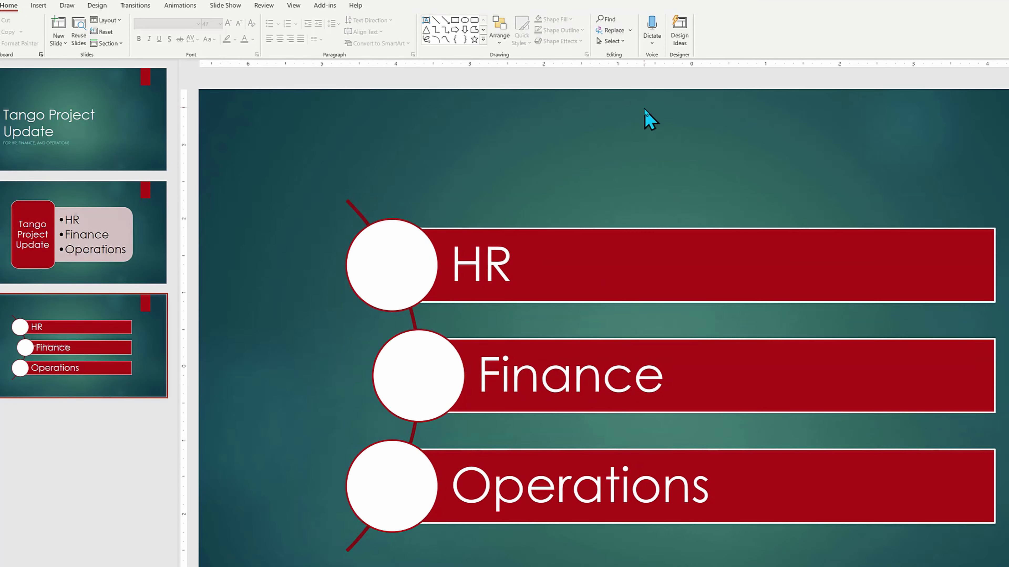
click(36, 6)
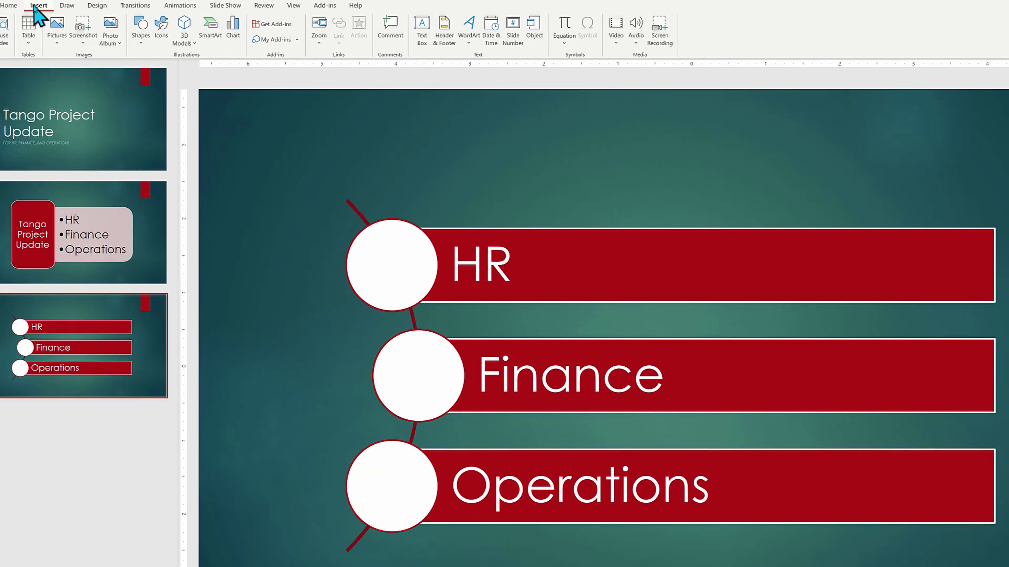
click(422, 30)
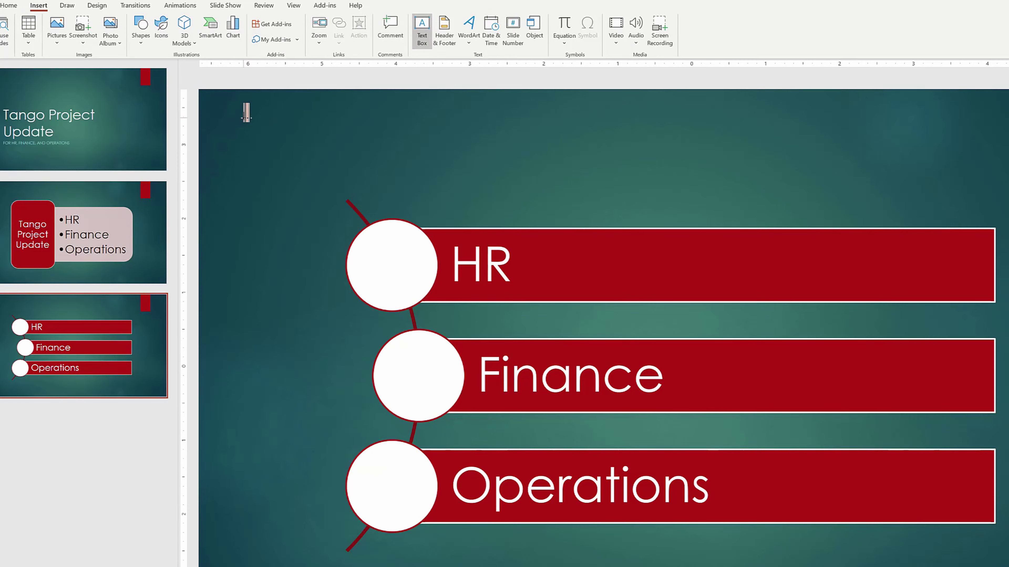
drag(242, 119, 926, 160)
right_click(518, 159)
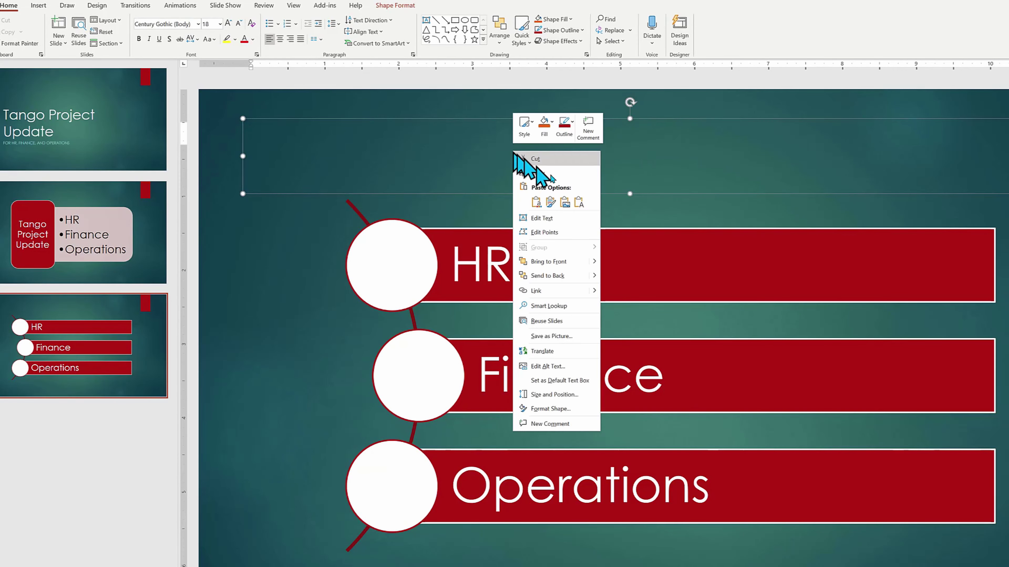
click(581, 202)
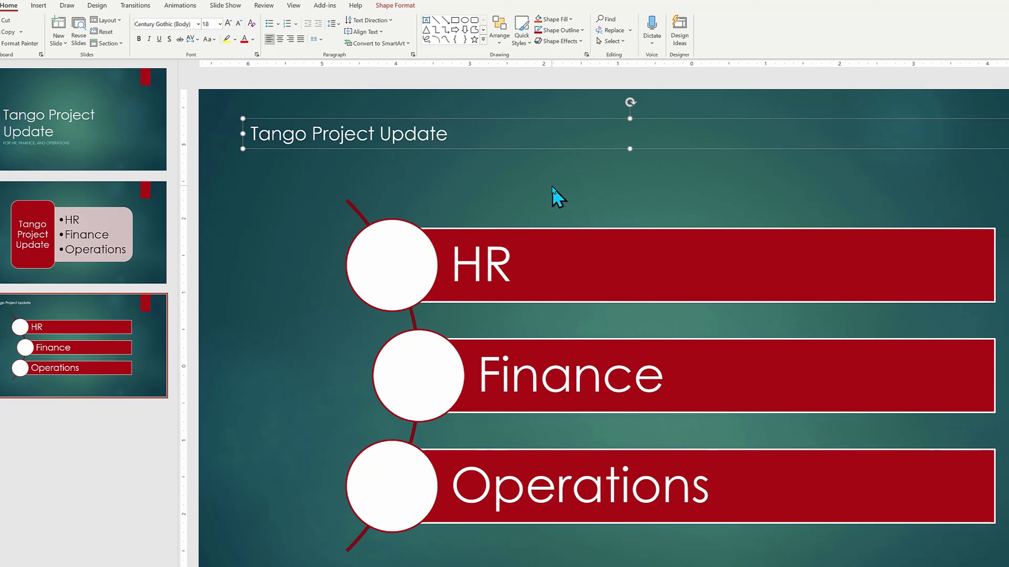
Format the title at 54 pt, bold, with shadow and small caps.
click(219, 24)
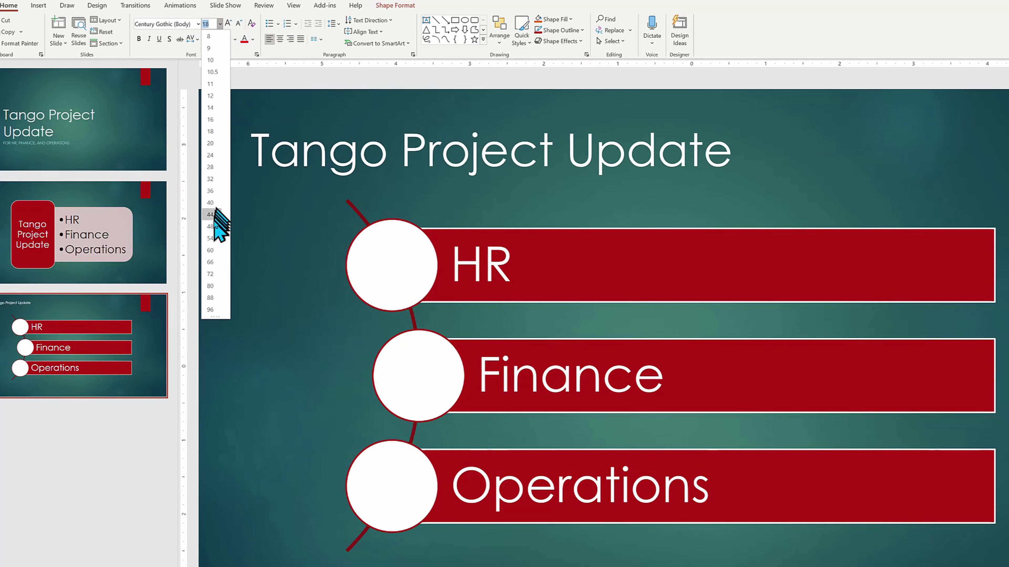
click(210, 238)
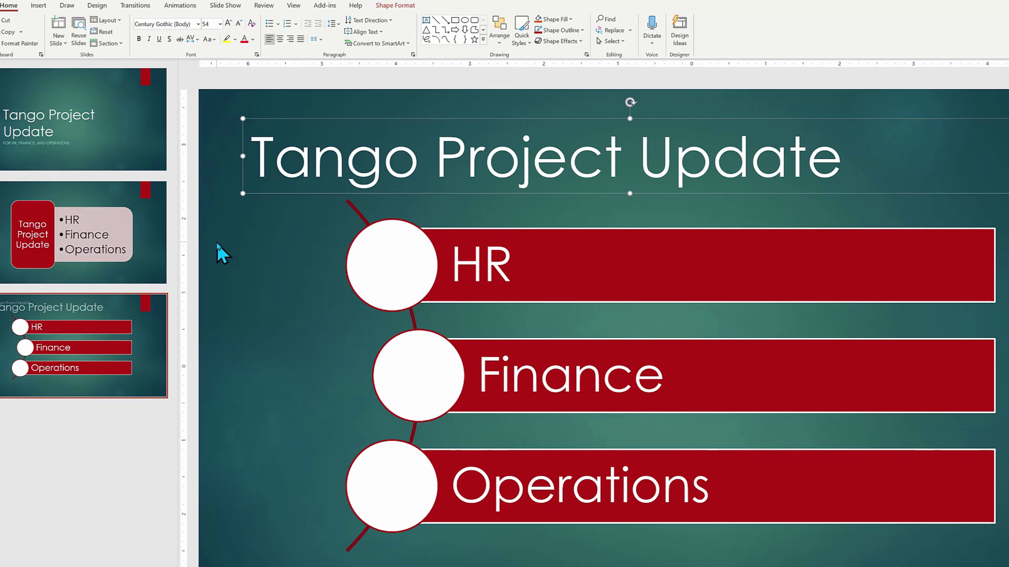
click(139, 39)
click(171, 39)
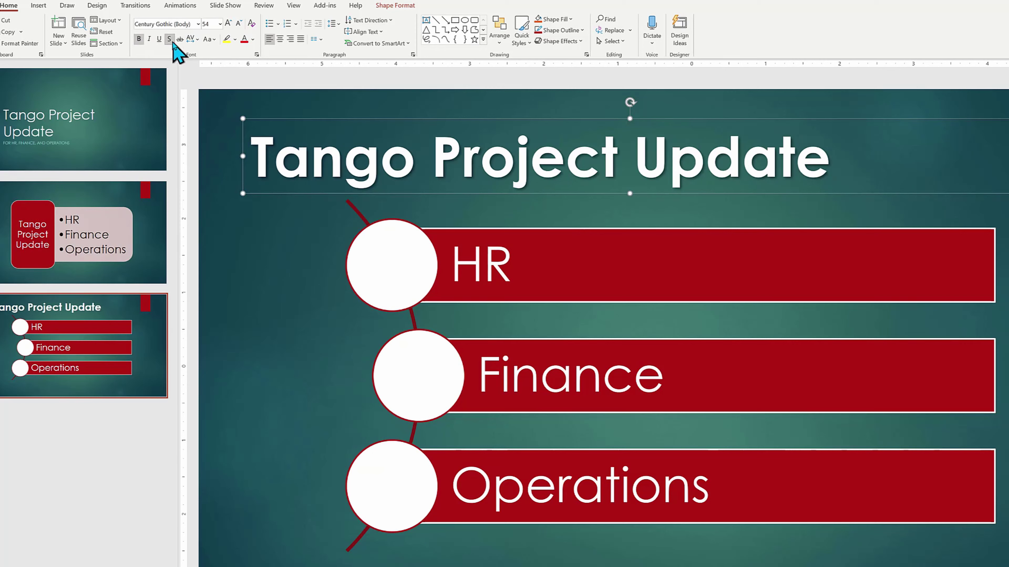
click(257, 54)
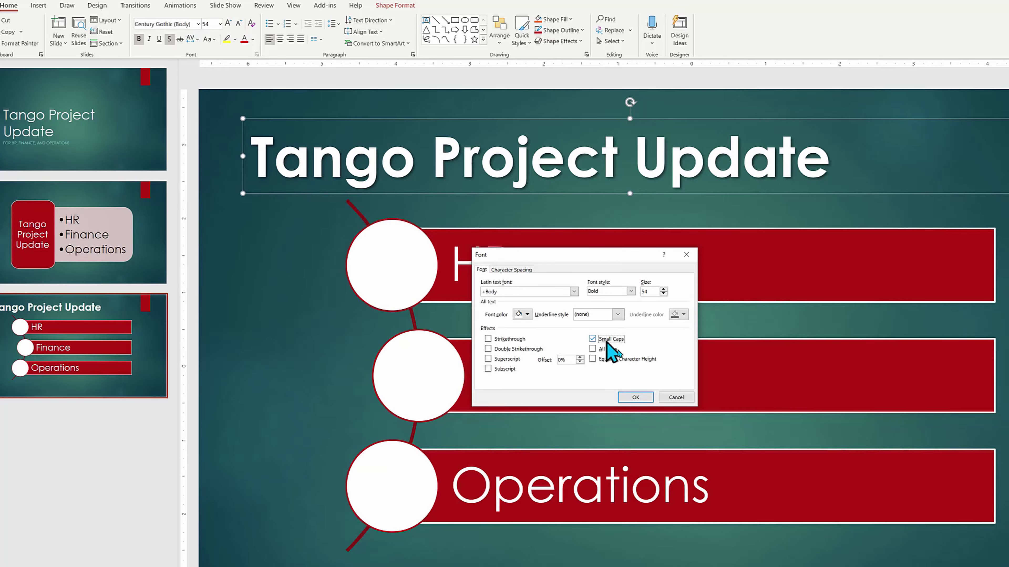
click(636, 398)
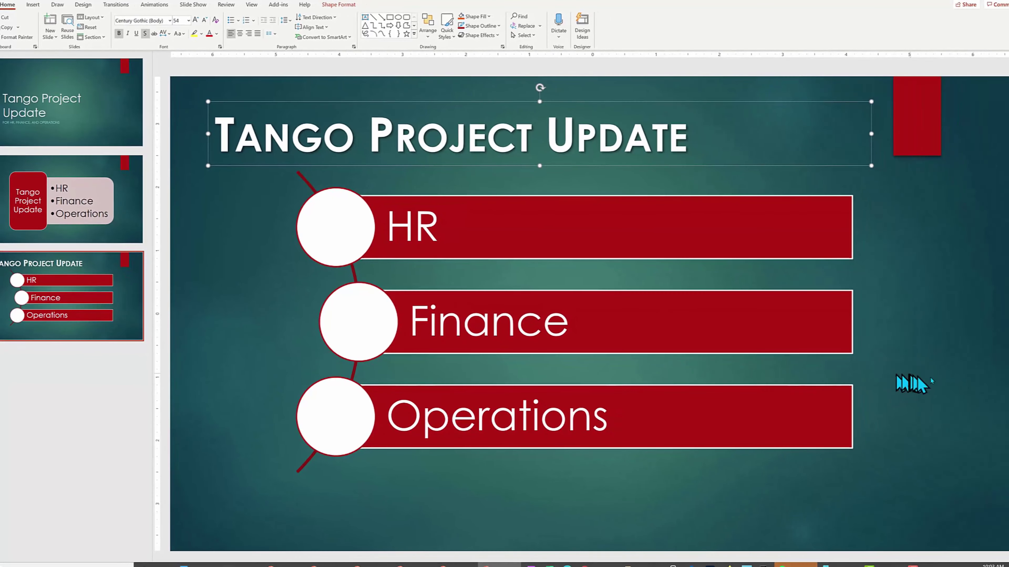
click(953, 384)
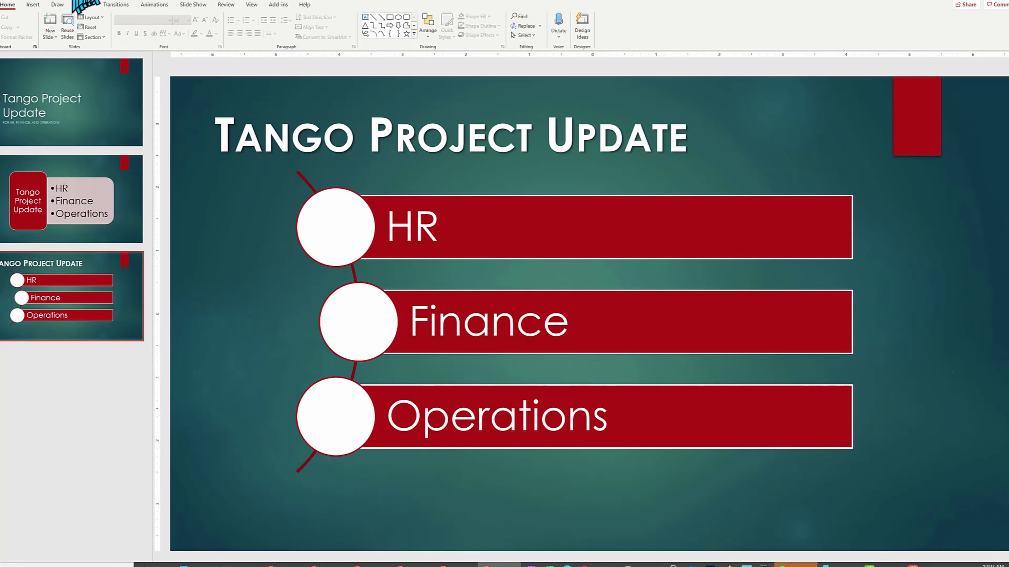
click(84, 5)
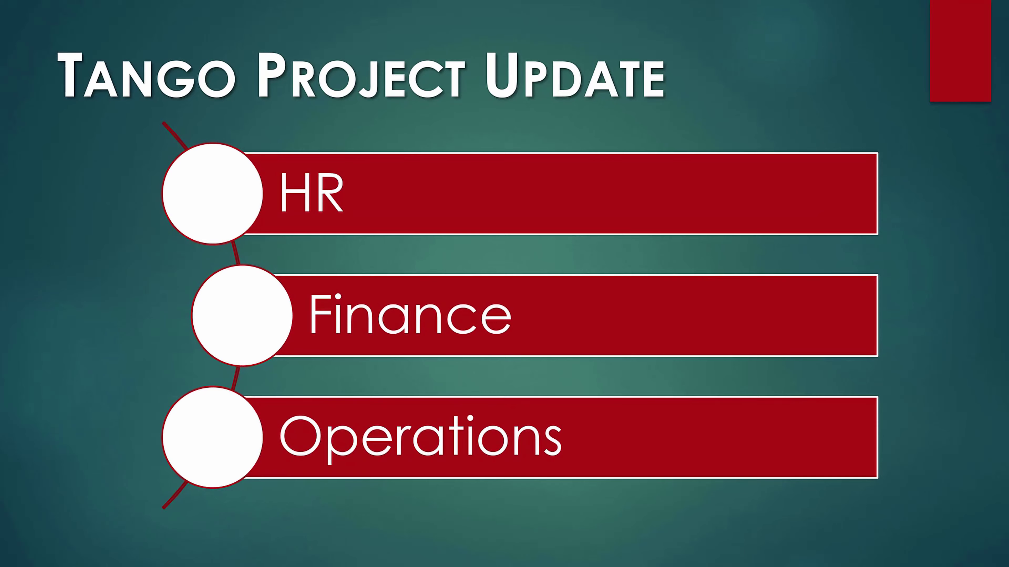
key(Escape)
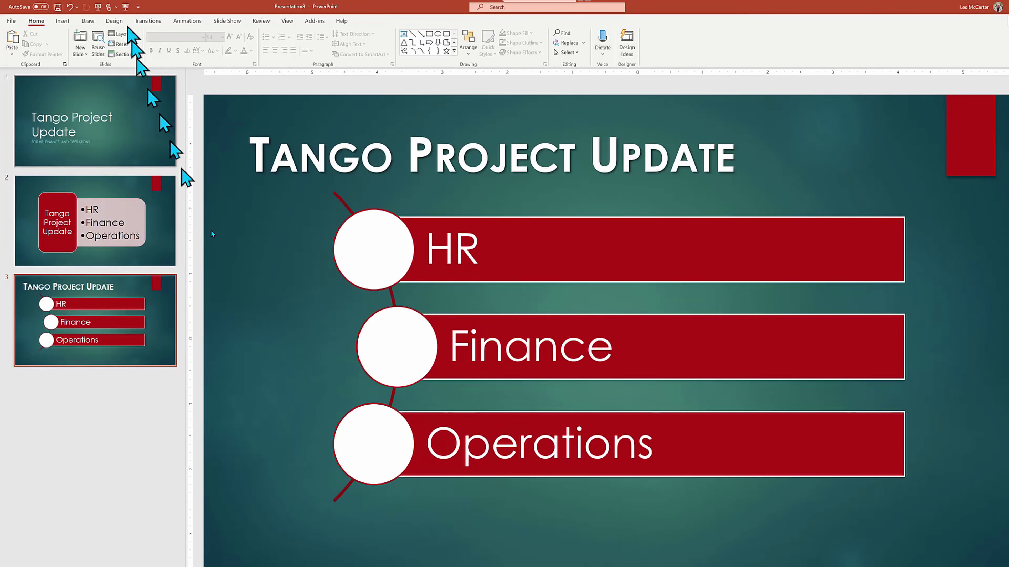
Nudge the SmartArt slightly lower and apply a colourful green-and-blue colour scheme.
click(841, 488)
drag(840, 510, 849, 527)
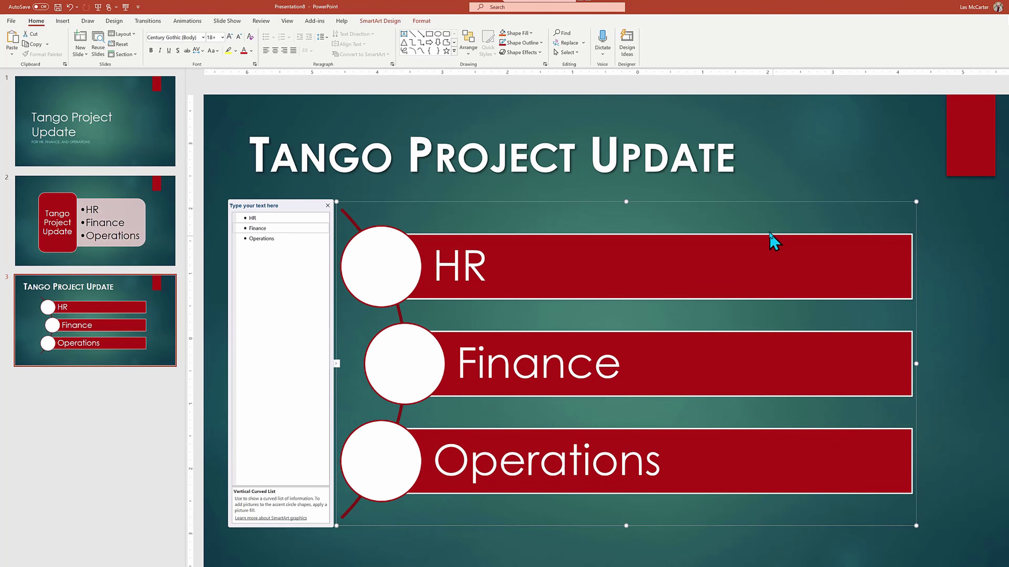
click(390, 24)
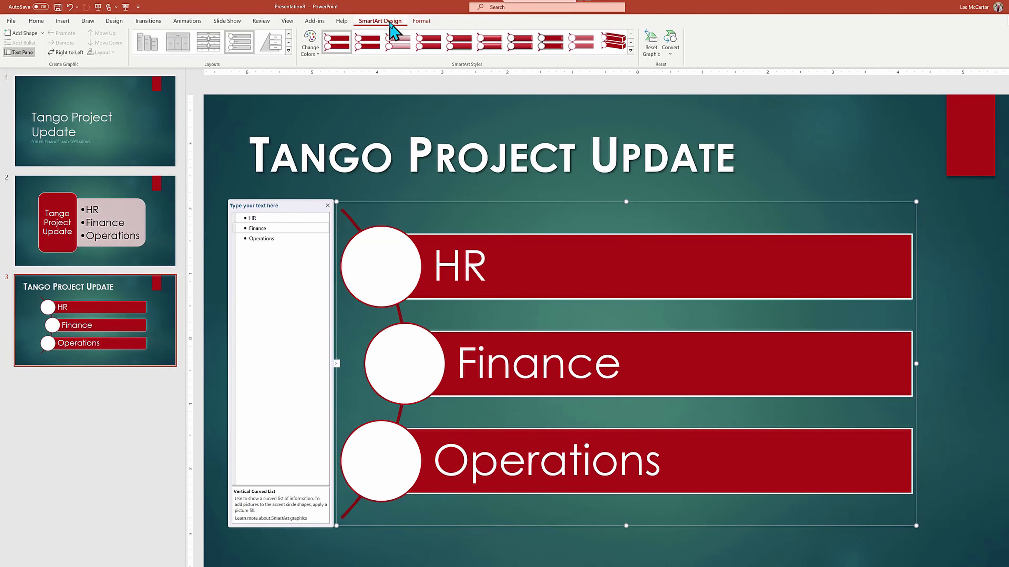
click(316, 55)
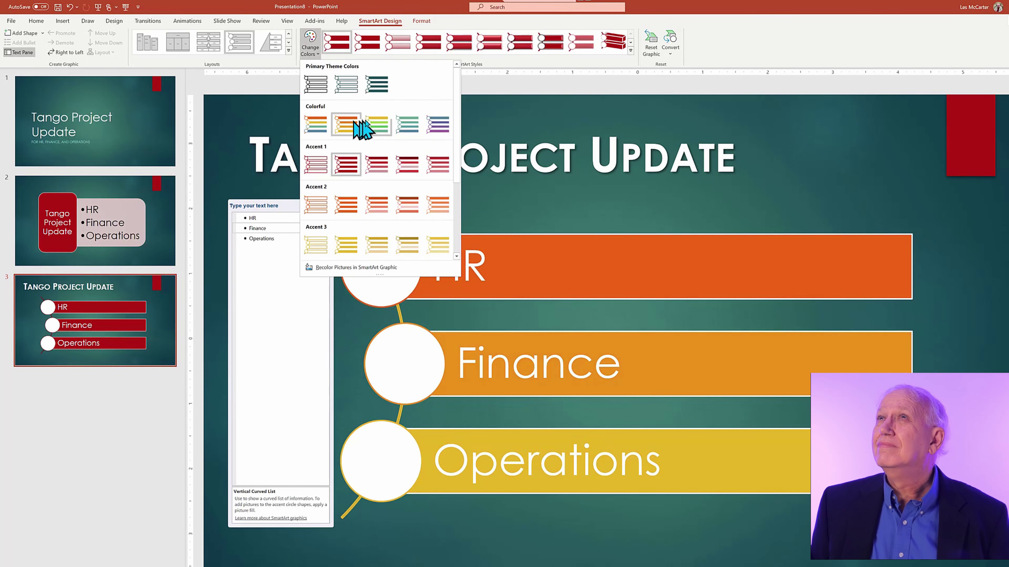
click(407, 125)
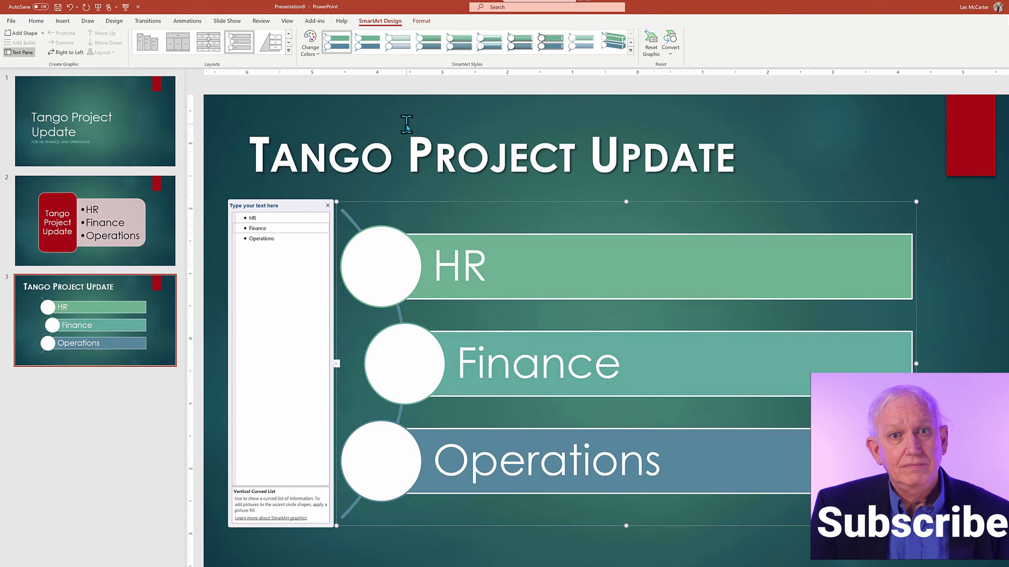
click(630, 50)
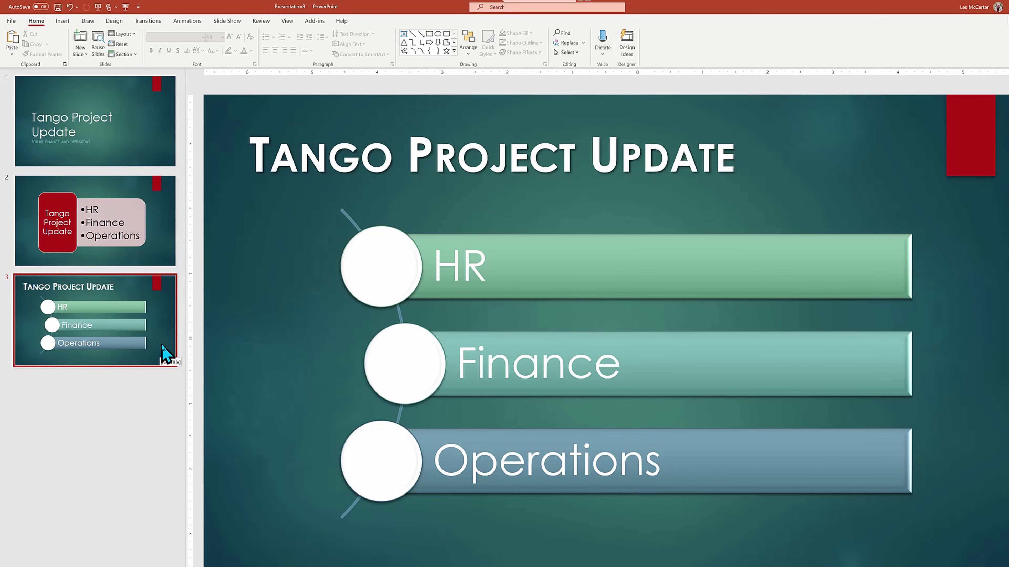
Duplicate slide 3 as slide 4 and switch its SmartArt to the Vertical Picture Accent List layout.
right_click(163, 345)
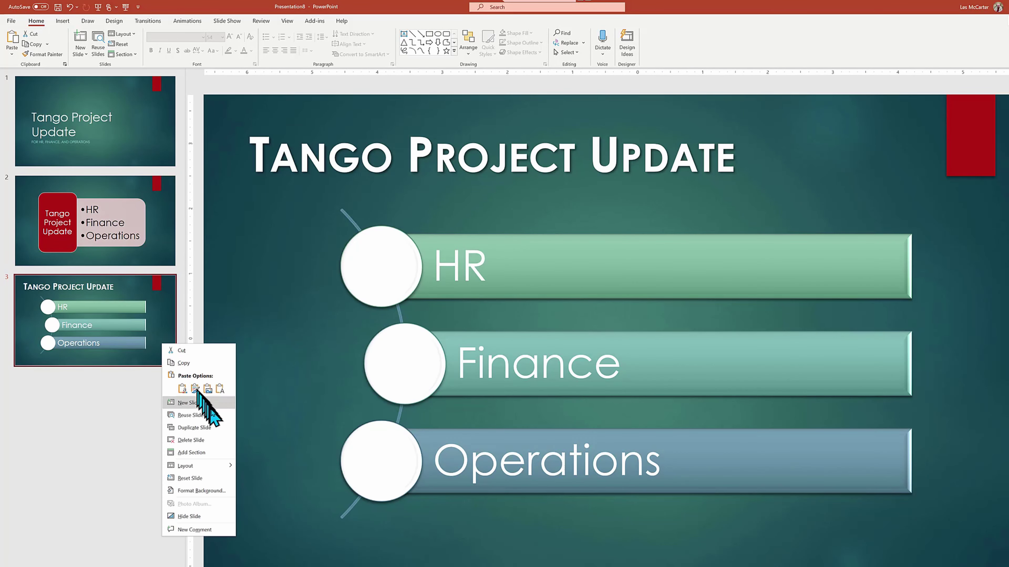
click(195, 428)
click(596, 358)
click(380, 21)
click(319, 51)
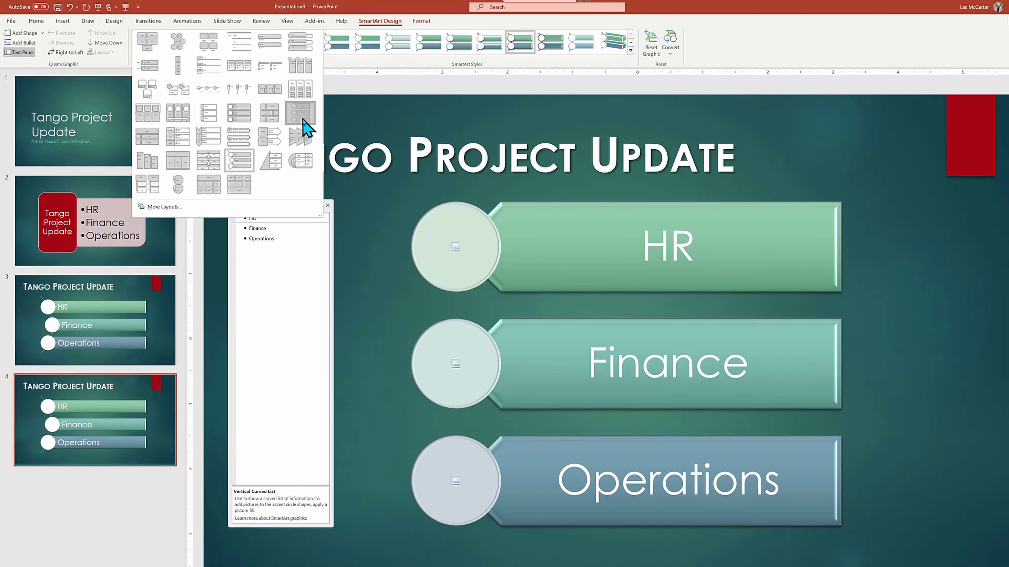
click(302, 116)
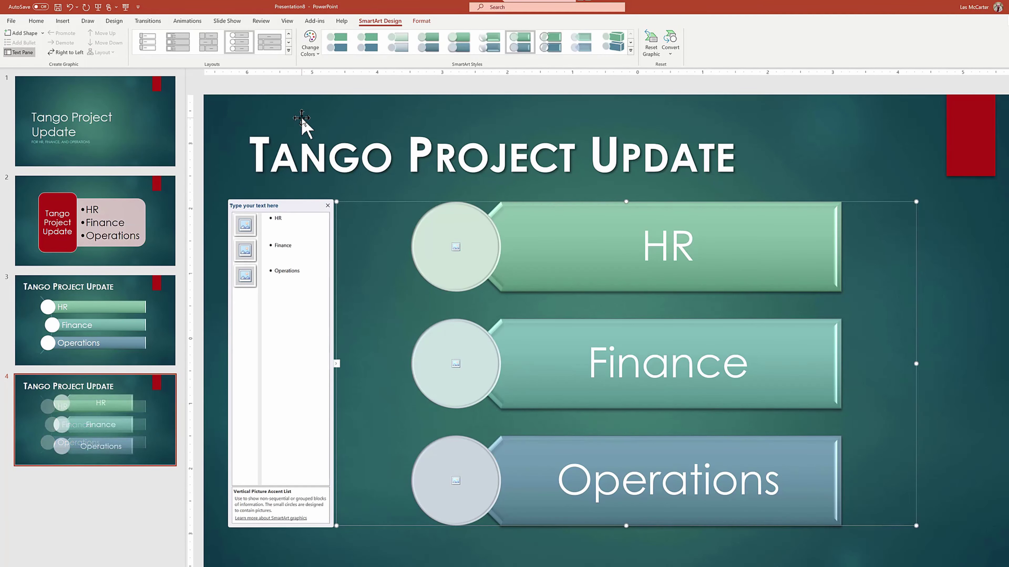
Fill the HR picture circle with a crowd photo from the stock images.
click(245, 226)
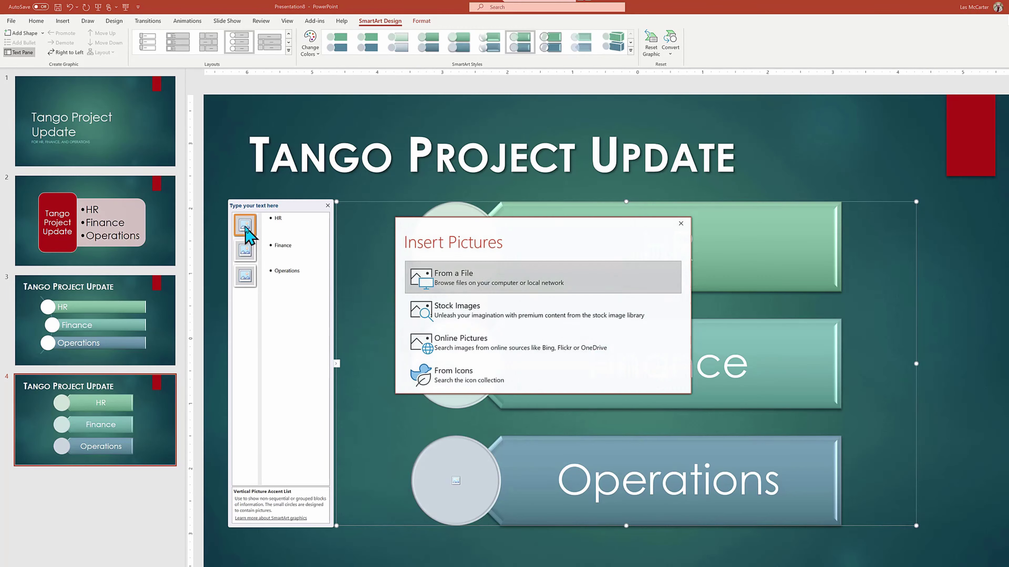
click(466, 315)
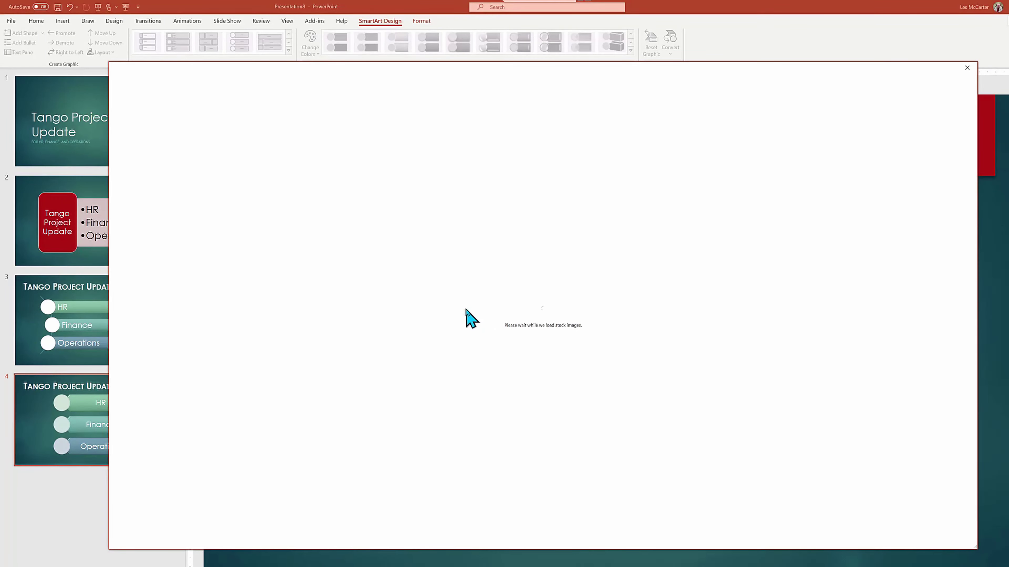
click(340, 238)
click(893, 535)
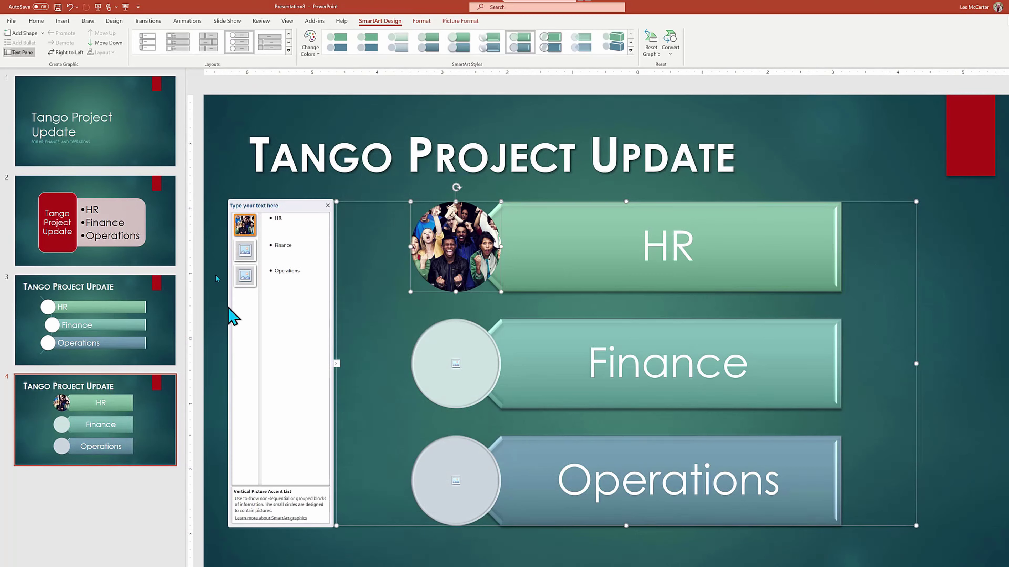
Insert a colourful stock photo found by searching 'numbers' into the Finance circle.
click(244, 251)
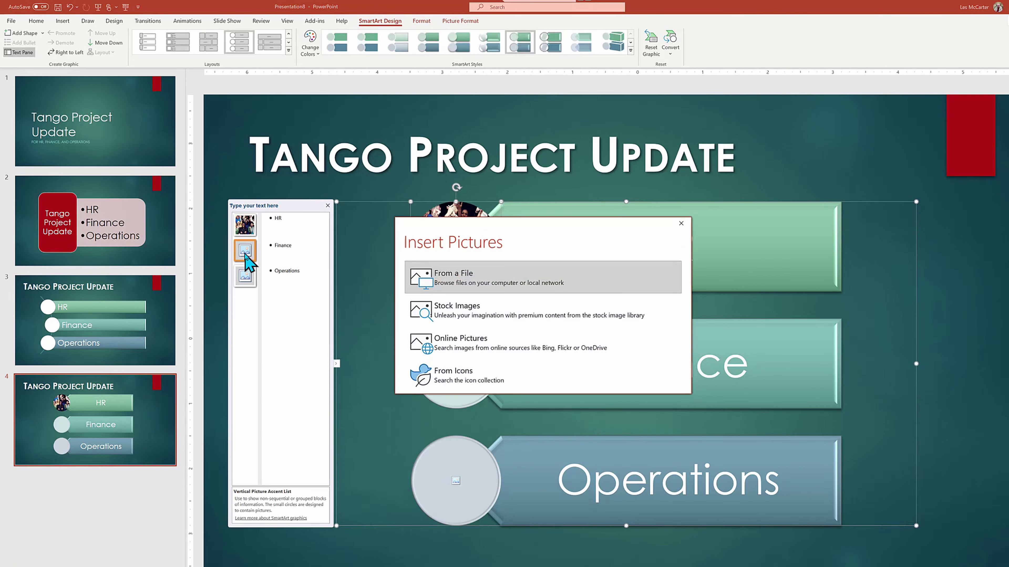
click(445, 316)
text(m)
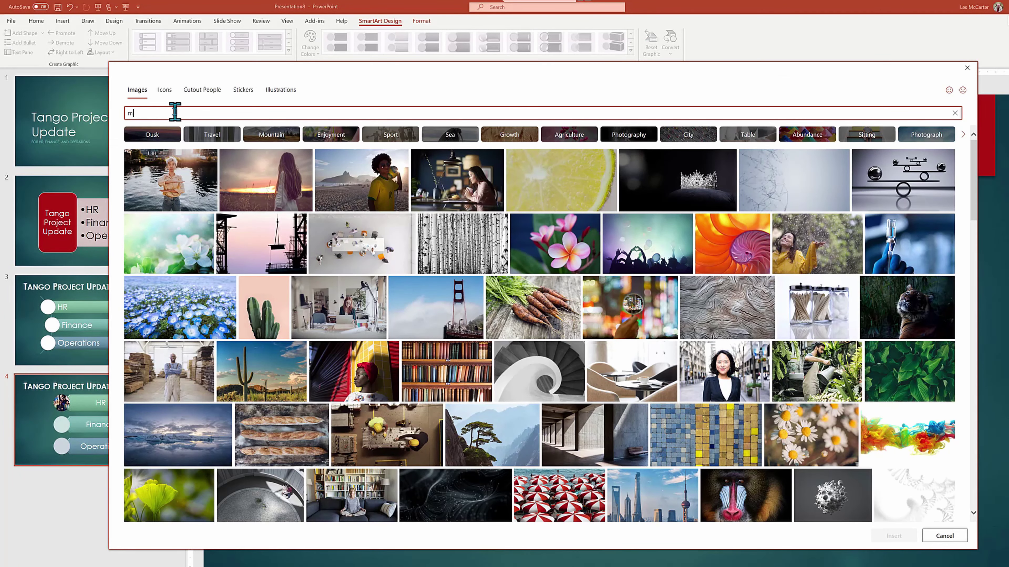
text(oney)
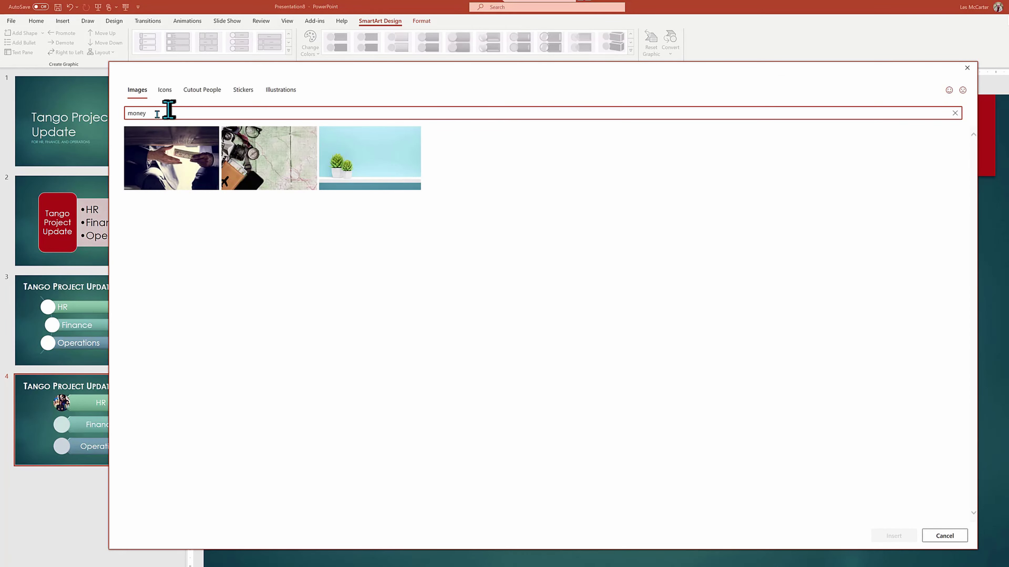
double_click(137, 113)
text(numbers)
click(191, 353)
click(894, 535)
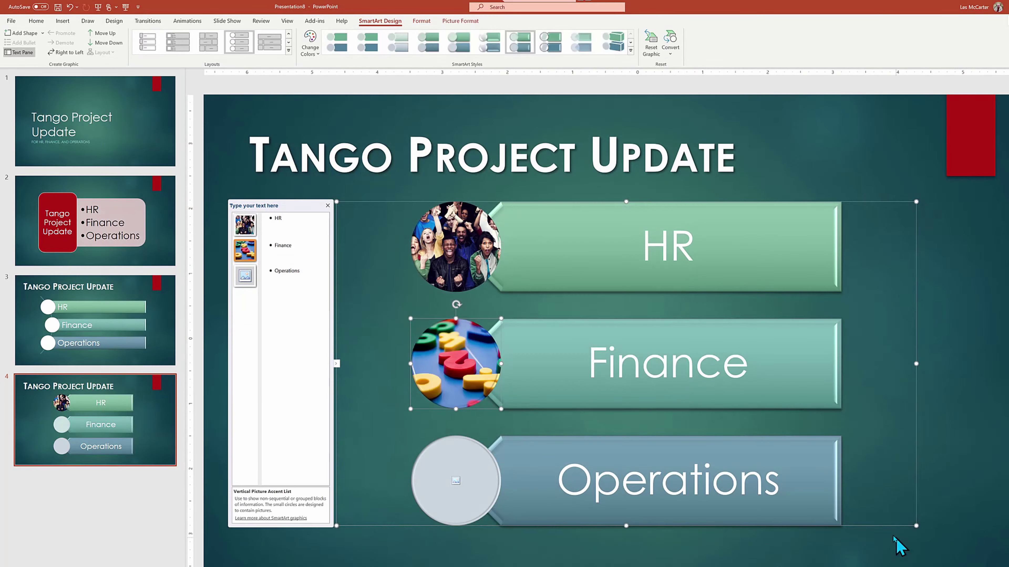
Insert a colourful network-cable stock photo found by searching 'network' into the Operations circle.
click(245, 280)
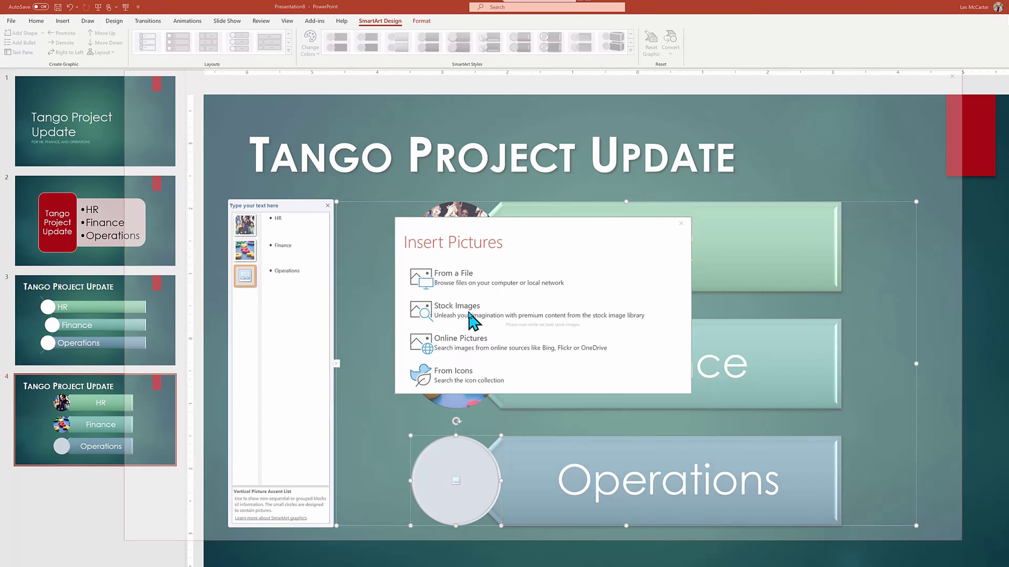
click(469, 315)
text(operation)
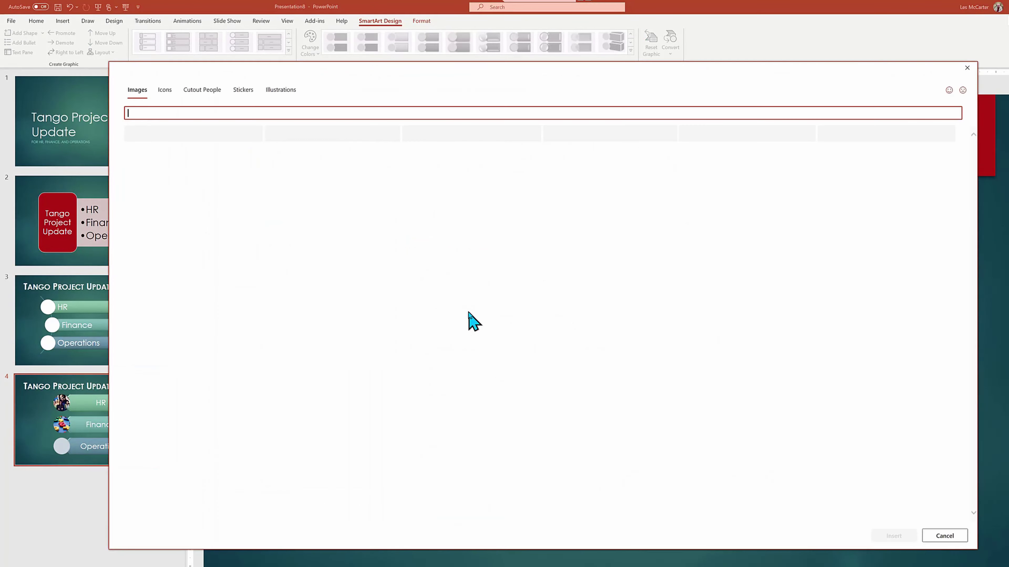
text(s)
double_click(165, 113)
text(network)
click(364, 159)
click(898, 534)
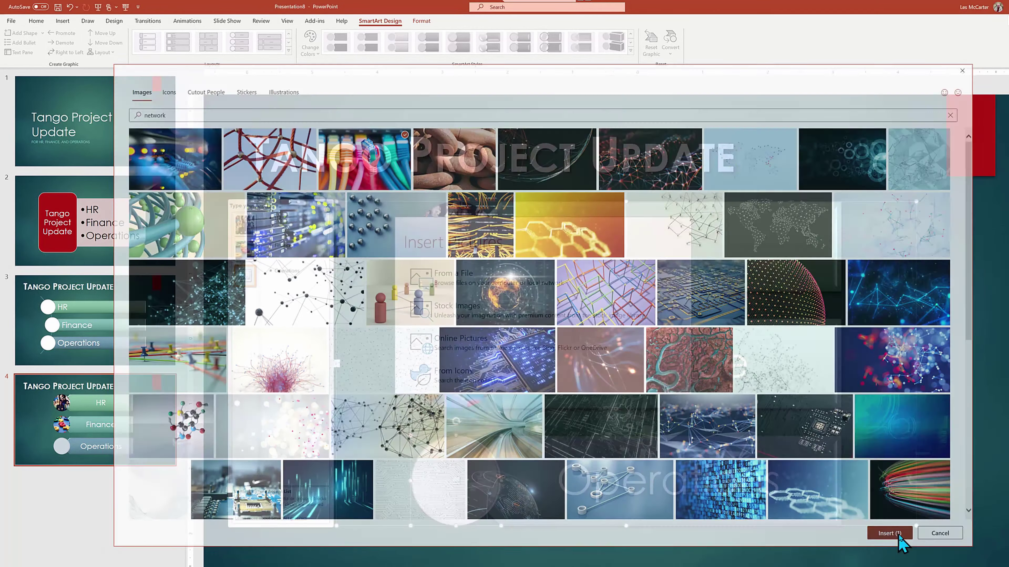
click(980, 444)
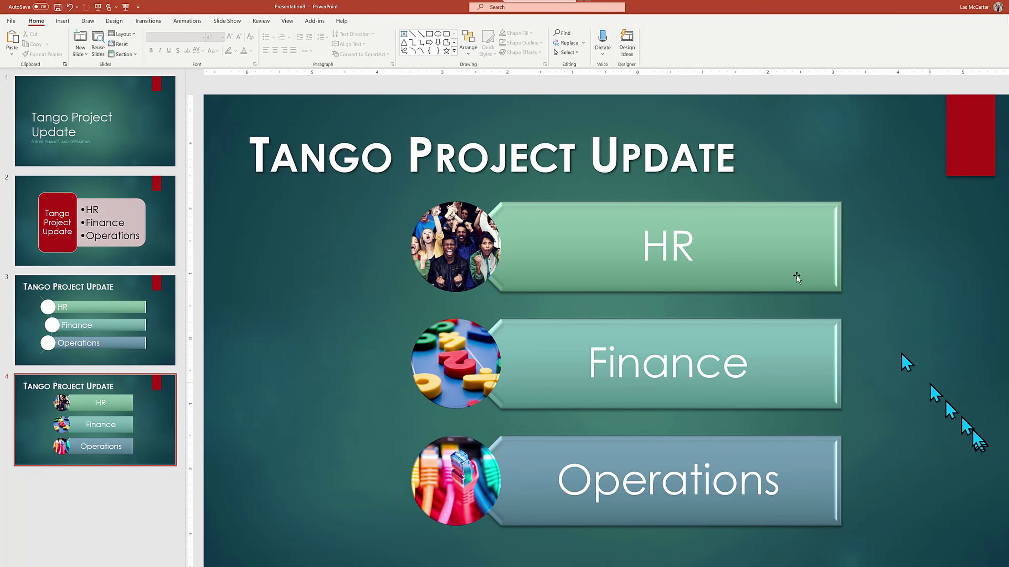
After a full-screen preview, recolour the SmartArt photos to match the teal-green bars.
click(126, 7)
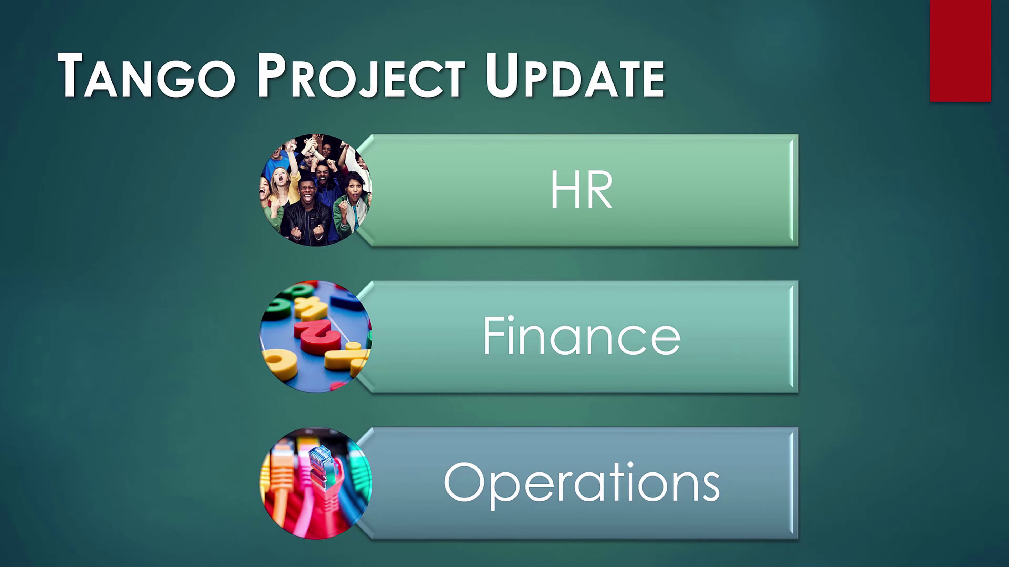
key(Escape)
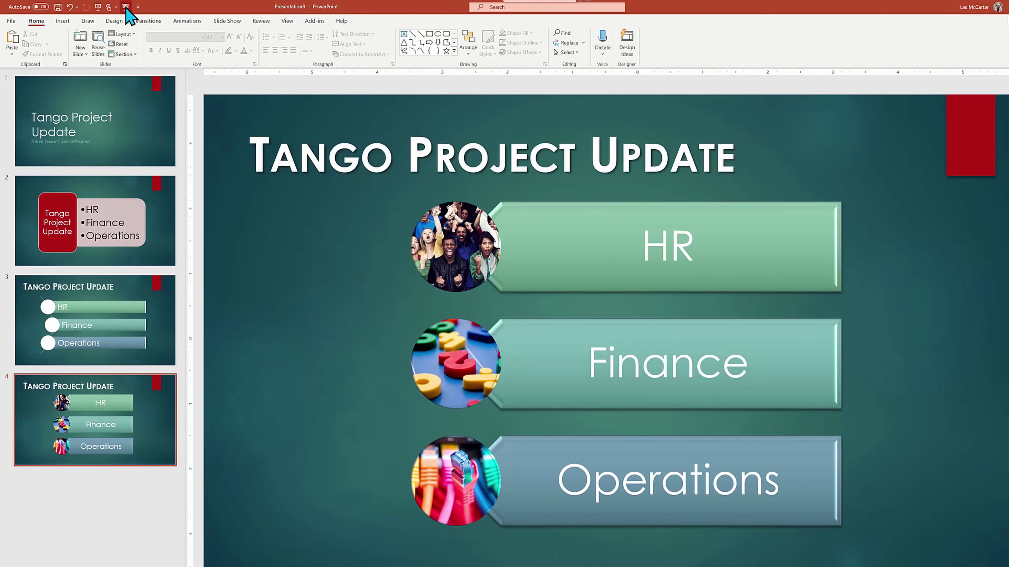
click(581, 271)
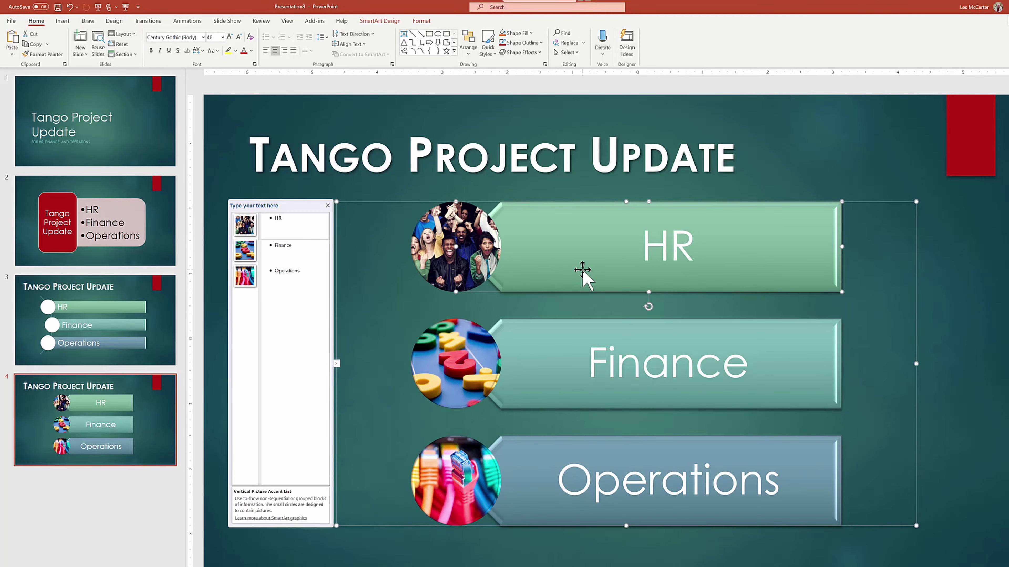
click(880, 306)
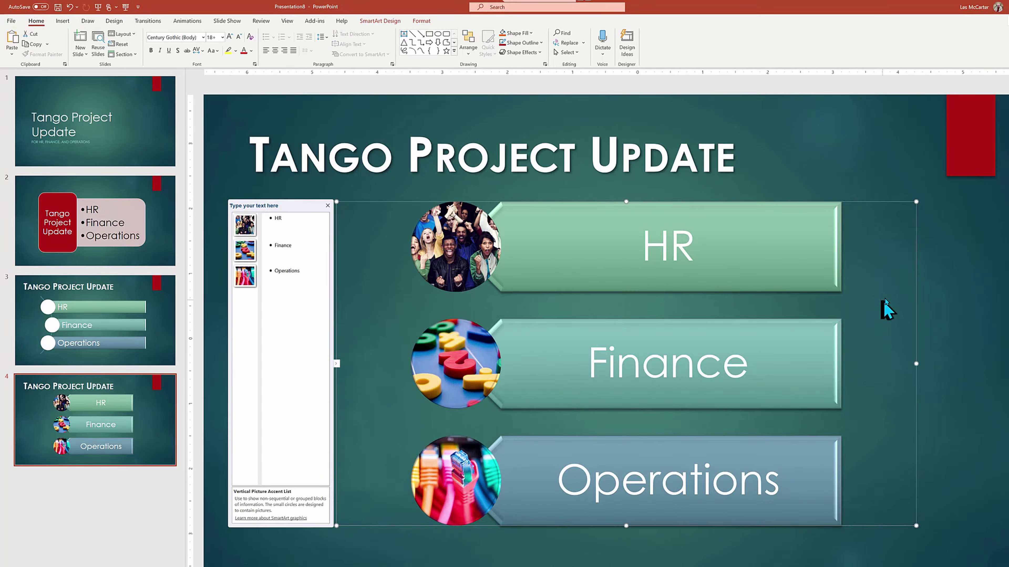
click(380, 21)
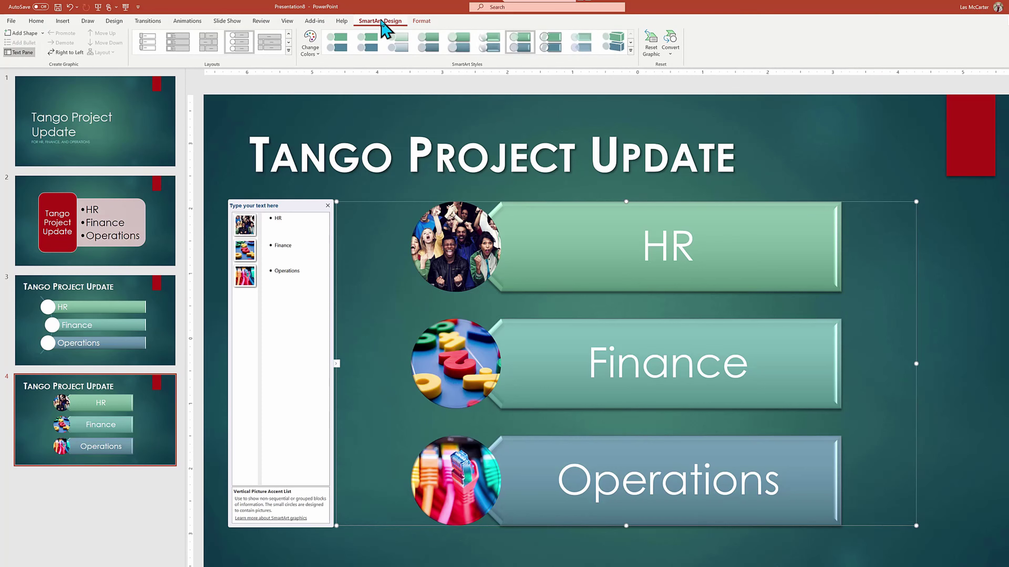
click(319, 55)
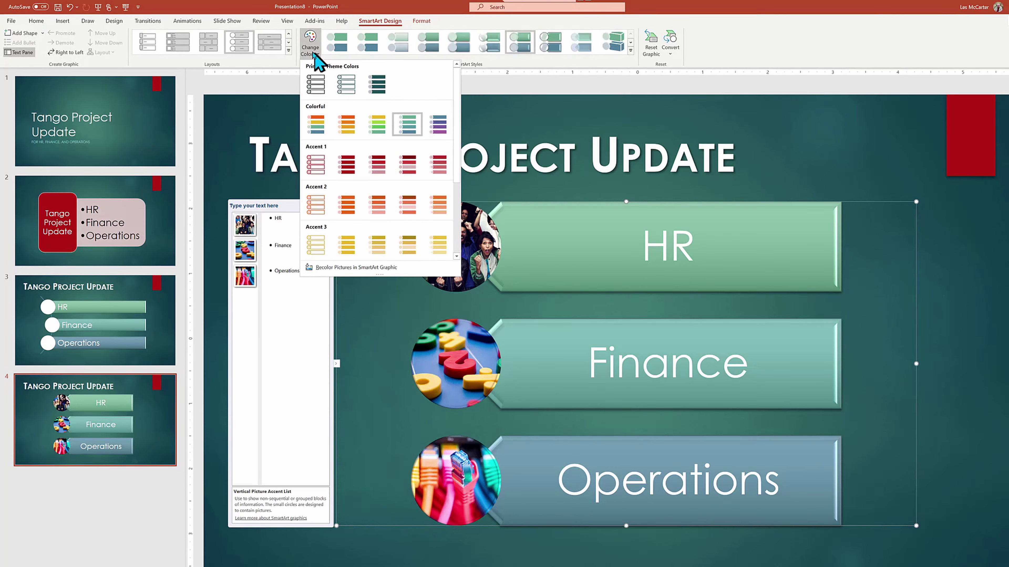
click(329, 268)
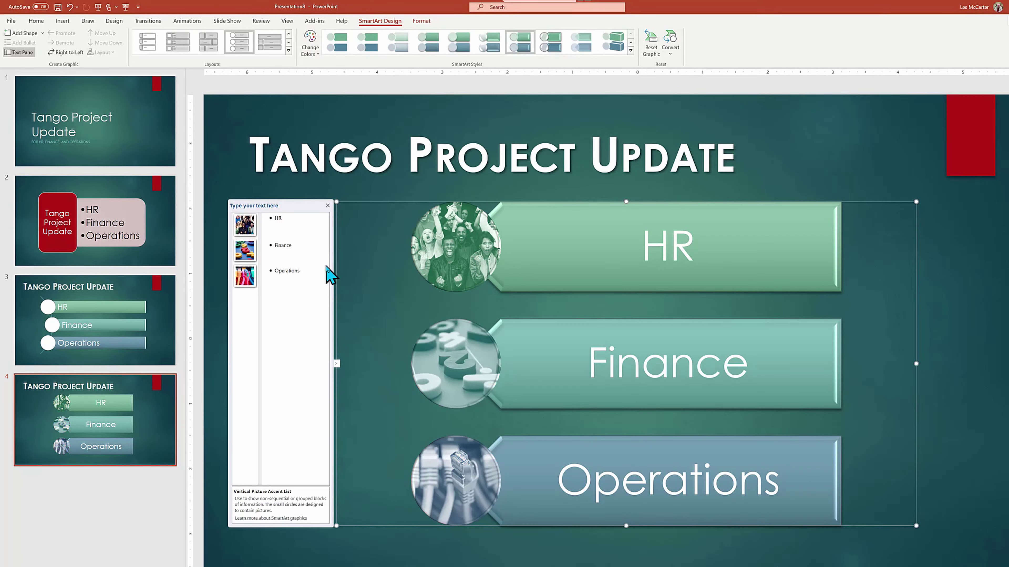
Preview the recoloured slide 4 full screen and return to editing.
click(968, 293)
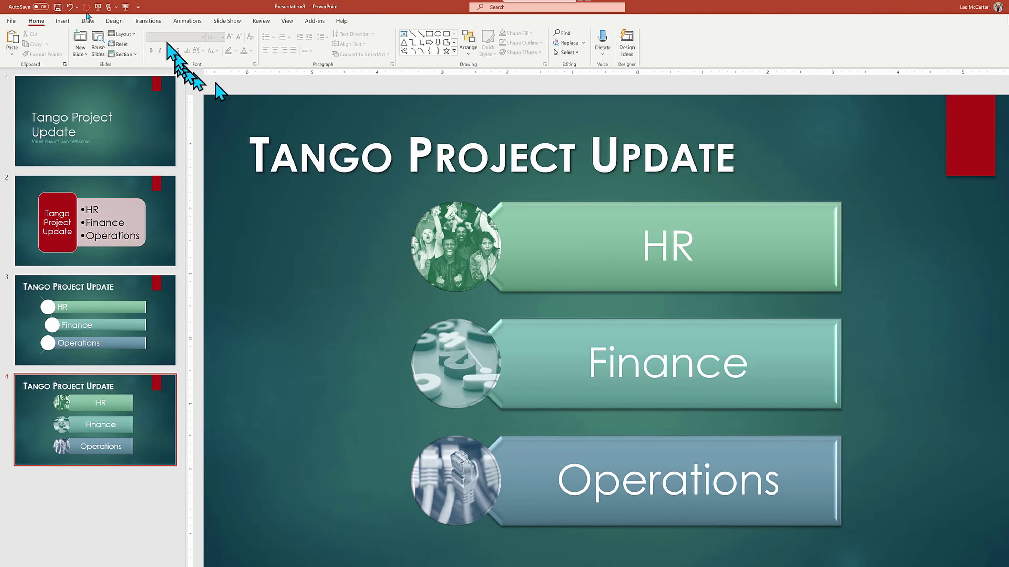
click(127, 8)
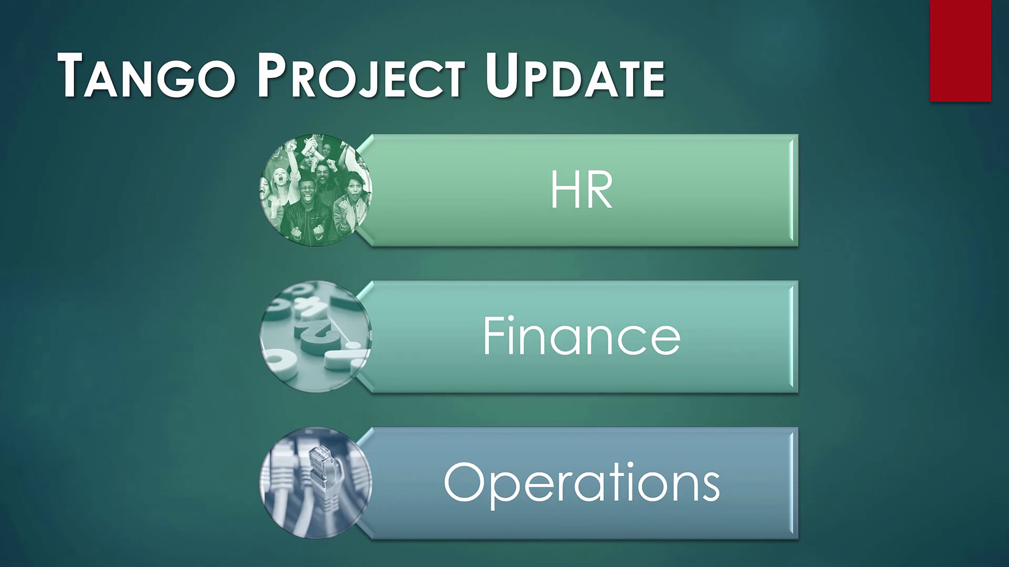
key(Escape)
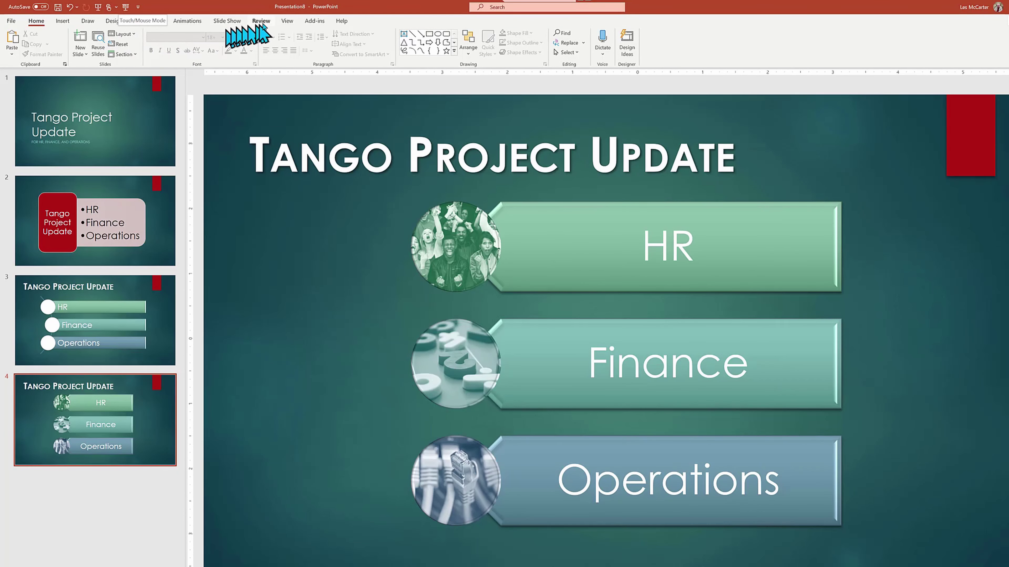
Apply the Colorful Range - Accent Colors 2 to 3 scheme: orange HR, yellow Finance, green Operations.
click(600, 287)
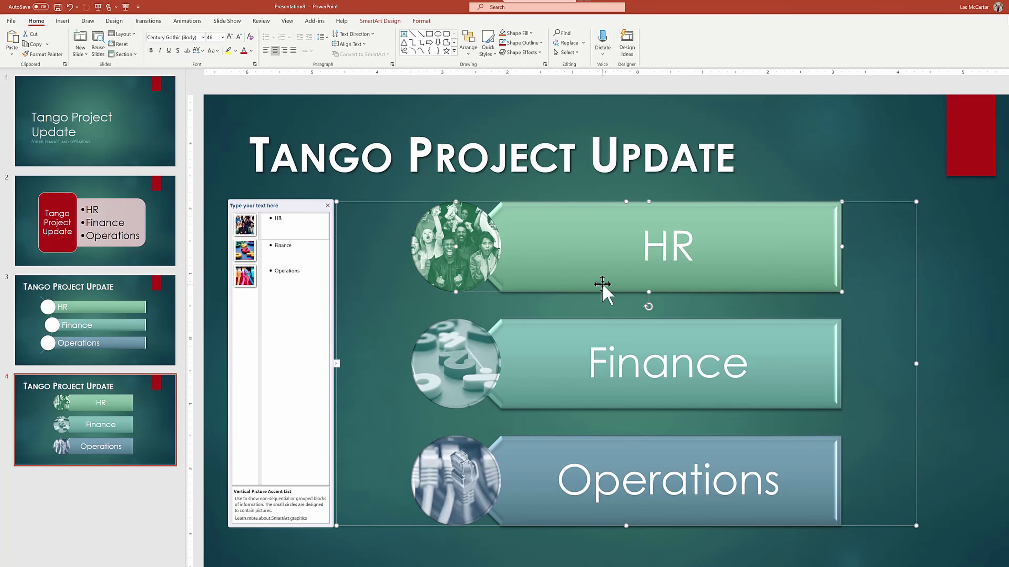
click(379, 21)
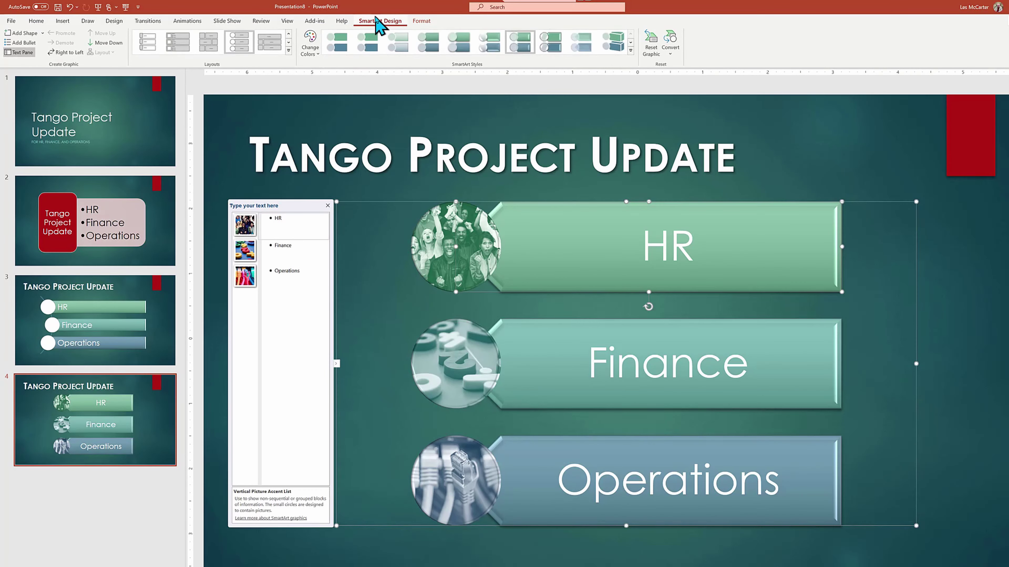
click(314, 51)
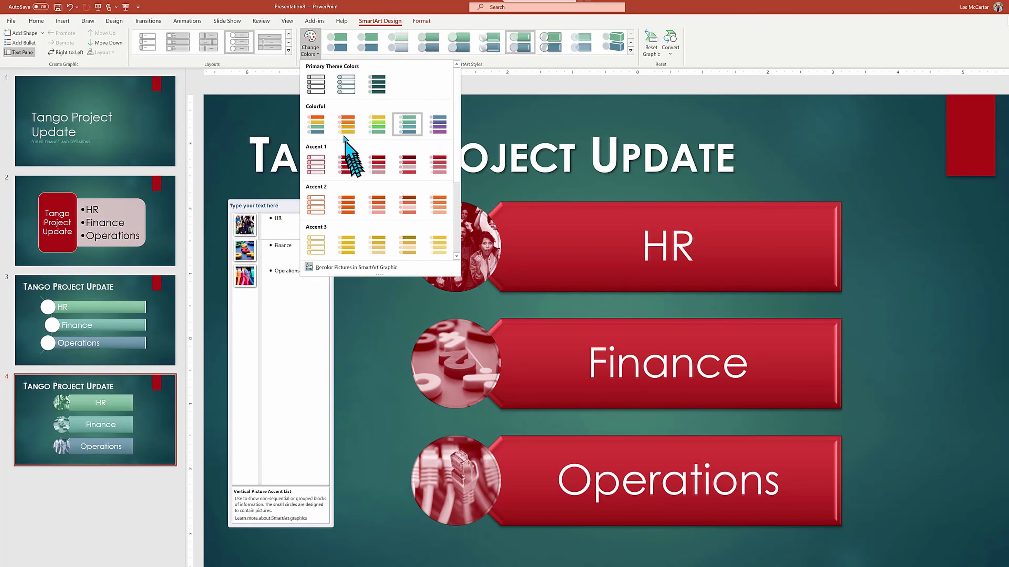
click(321, 130)
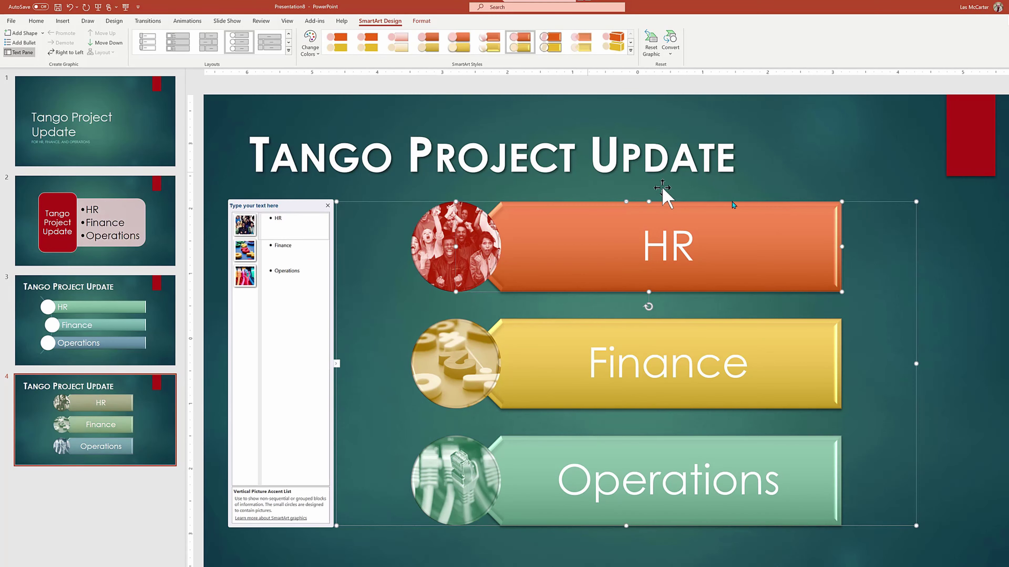
click(977, 286)
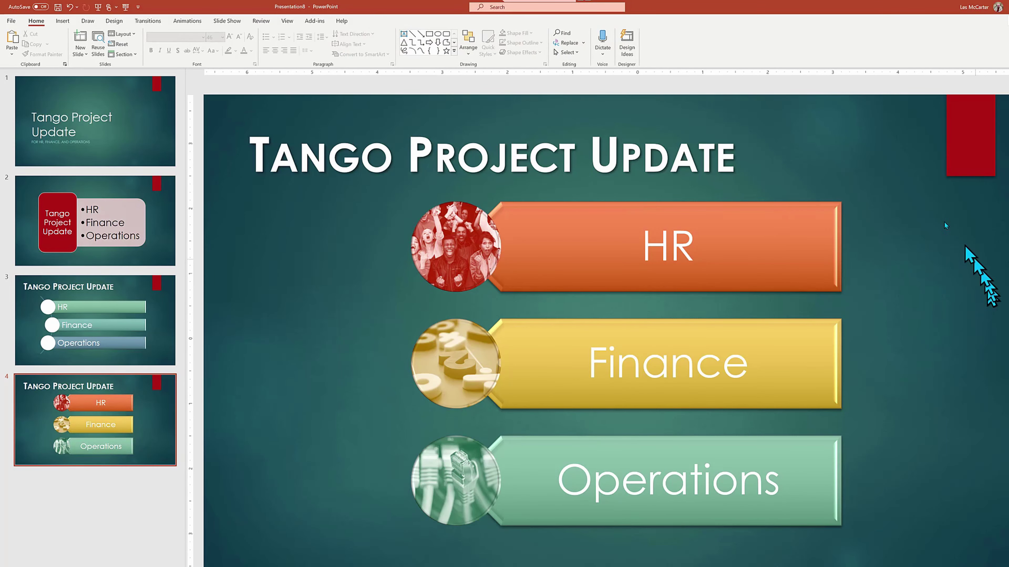
Play slide 4 full screen, starting the slide show from the current slide.
click(127, 7)
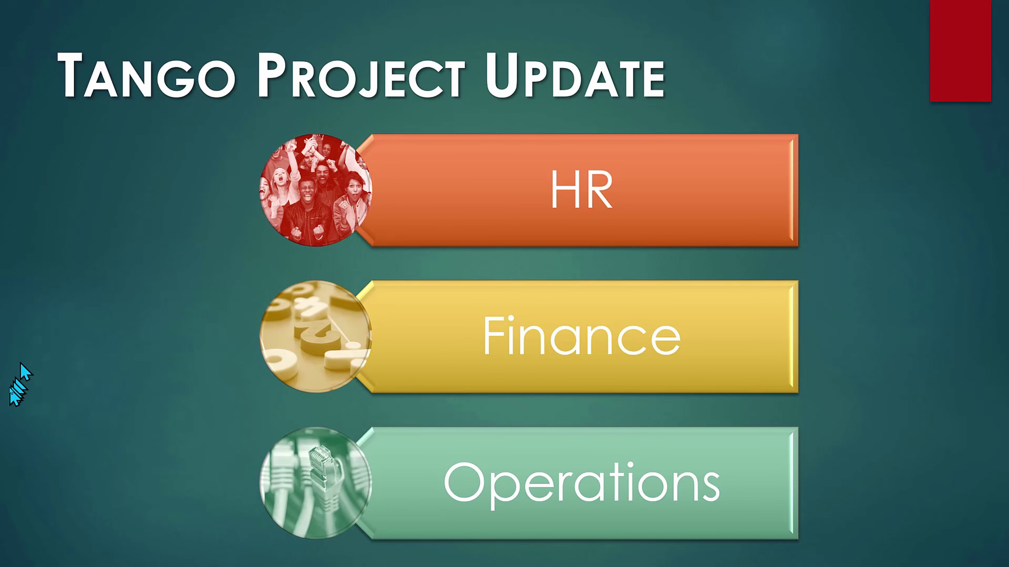